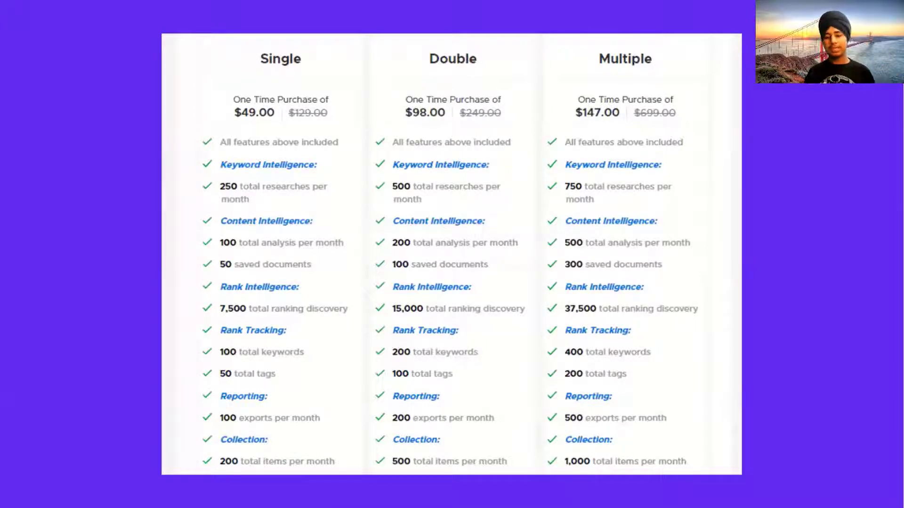
Advance from the pricing table to the fifth slide, BIQ Competitors, then exit the presentation.
key("Right")
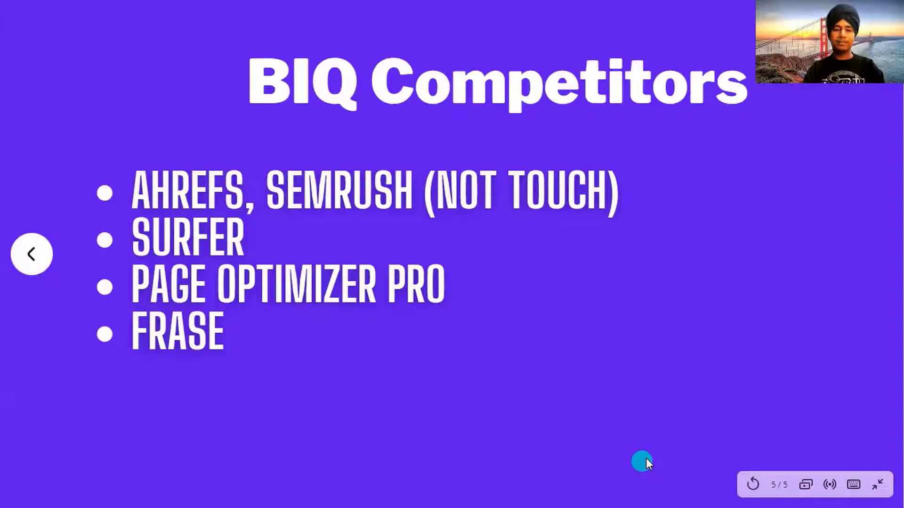
key("ctrl+1")
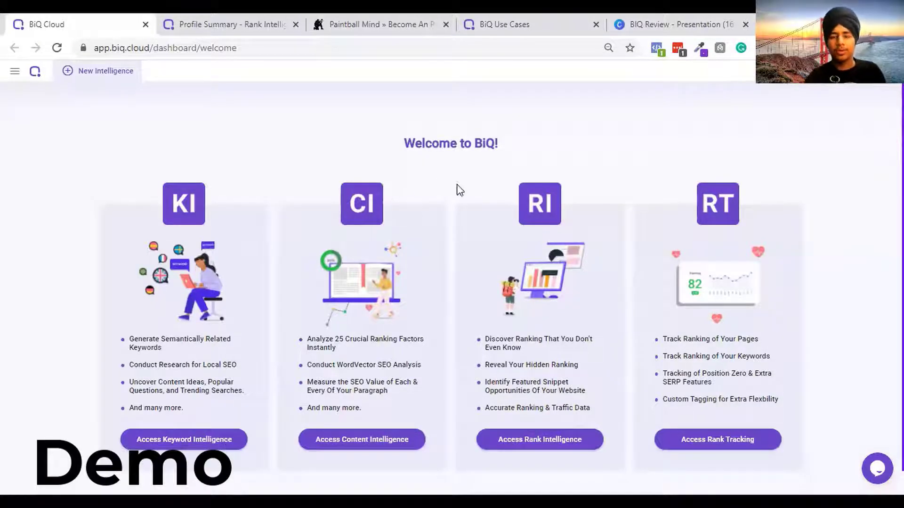
Close the Paintball Mind tab and launch Keyword Intelligence from the BiQ welcome dashboard.
left_click(446, 24)
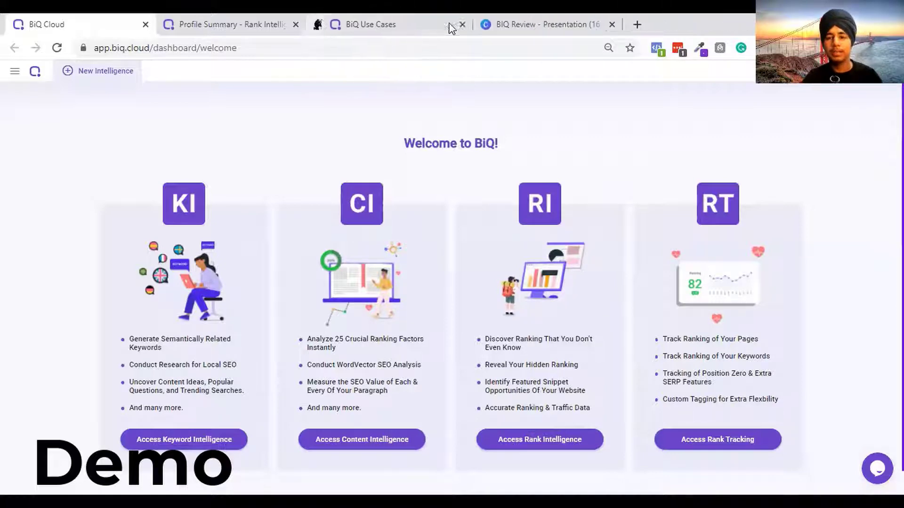
left_click(196, 441)
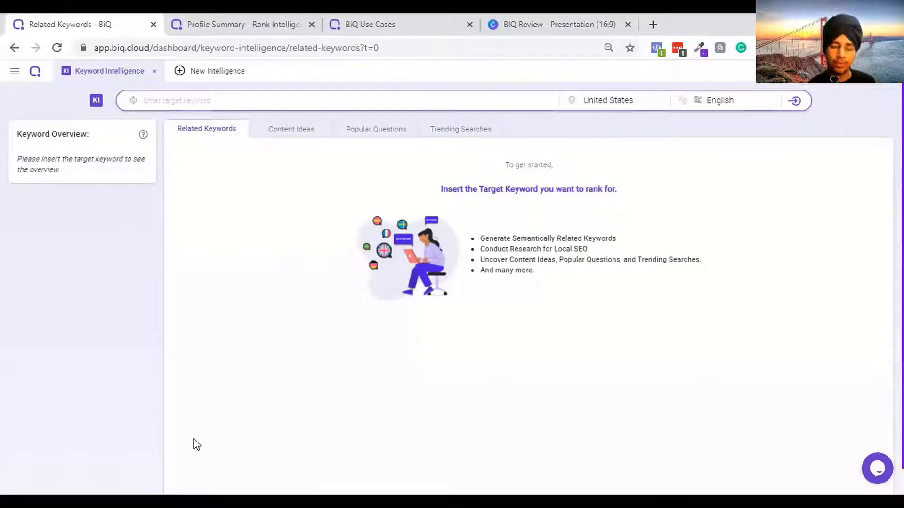
Open paintballmind.com in a new tab, move it to third position, and close the BIQ Review presentation tab.
left_click(653, 24)
type("paint")
key("Return")
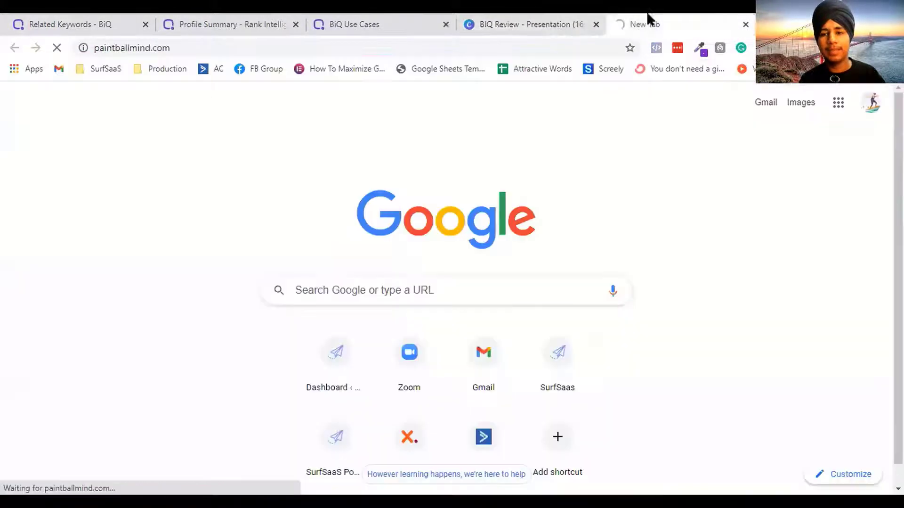
left_click_drag(648, 16, 322, 16)
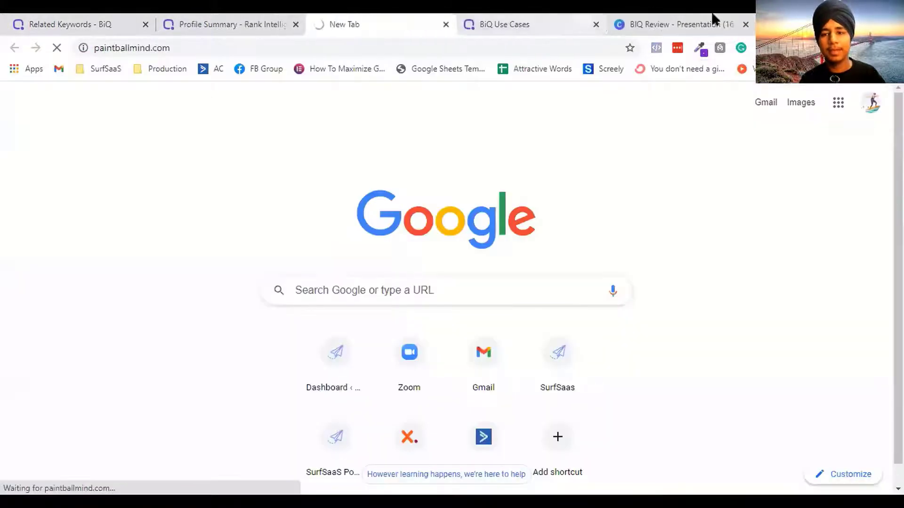
left_click(746, 24)
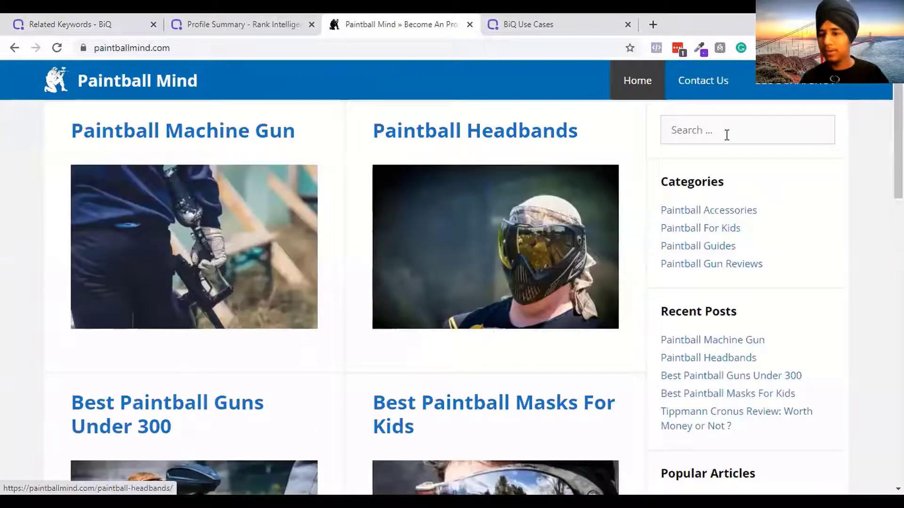
Go to the second page of Paintball Mind's post listings.
scroll(494, 245, "down", 2)
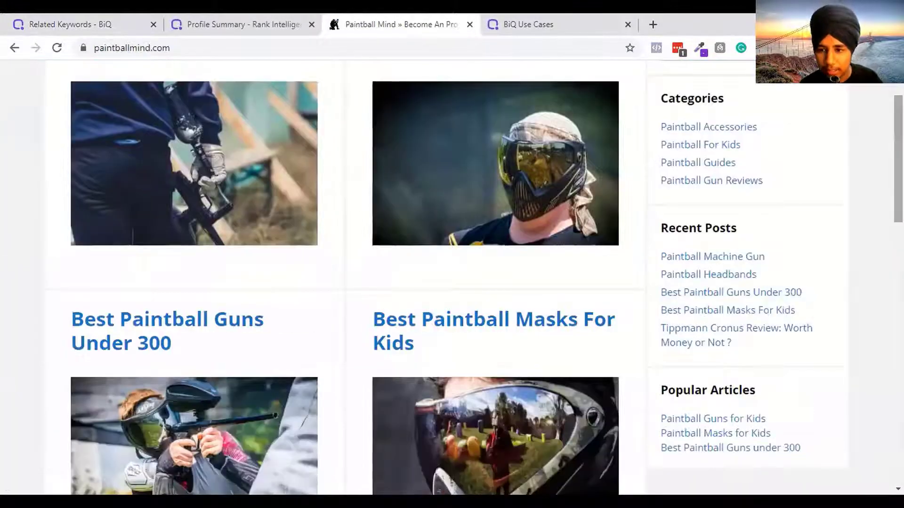
scroll(468, 178, "up", 2)
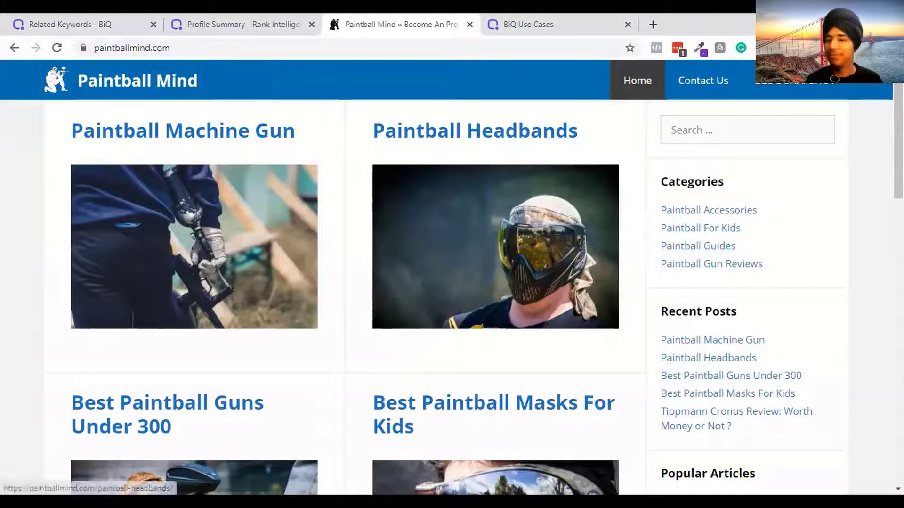
scroll(469, 165, "down", 15)
scroll(469, 165, "up", 15)
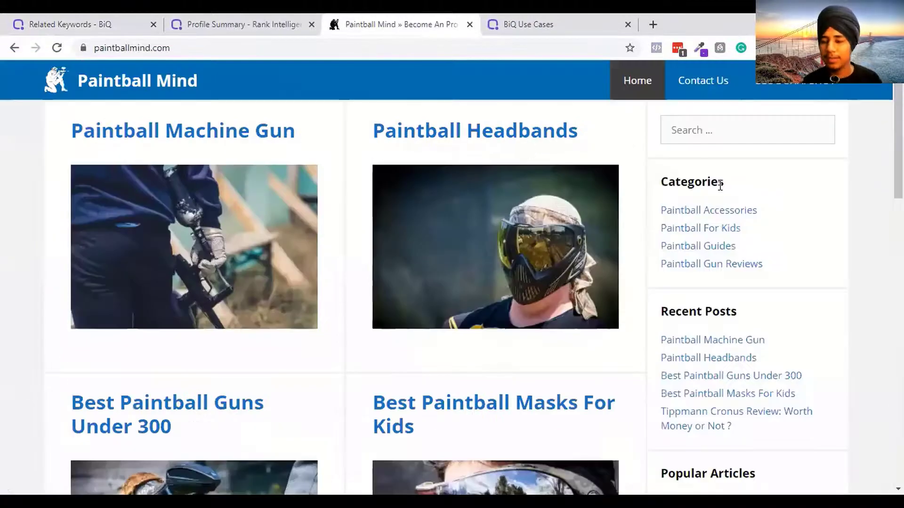
scroll(111, 379, "down", 15)
left_click(112, 379)
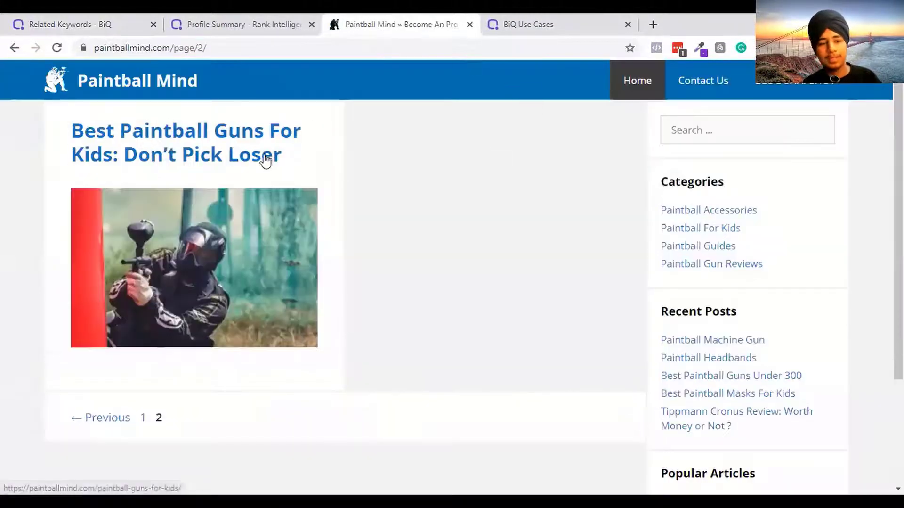
Copy the 'Best Paintball Guns For Kids: Don't Pick Loser' title and open that article.
left_click_drag(71, 131, 314, 167)
right_click(182, 140)
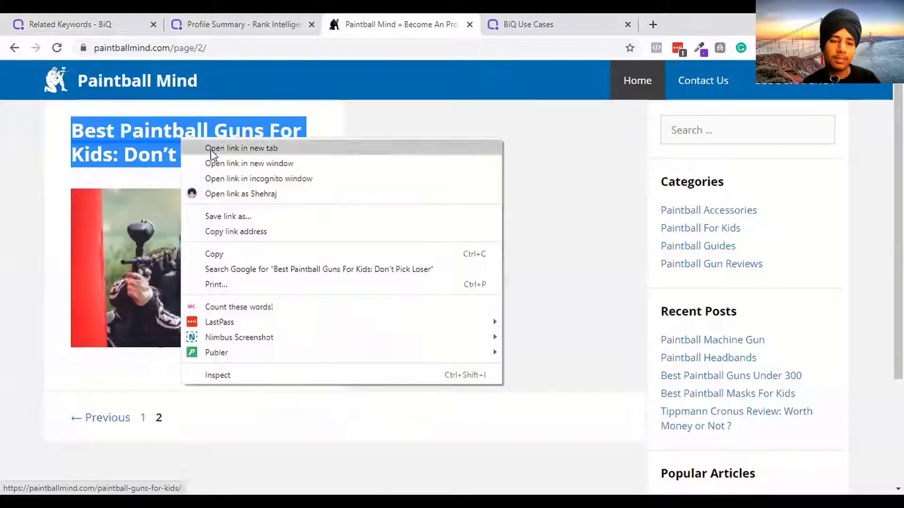
left_click(209, 254)
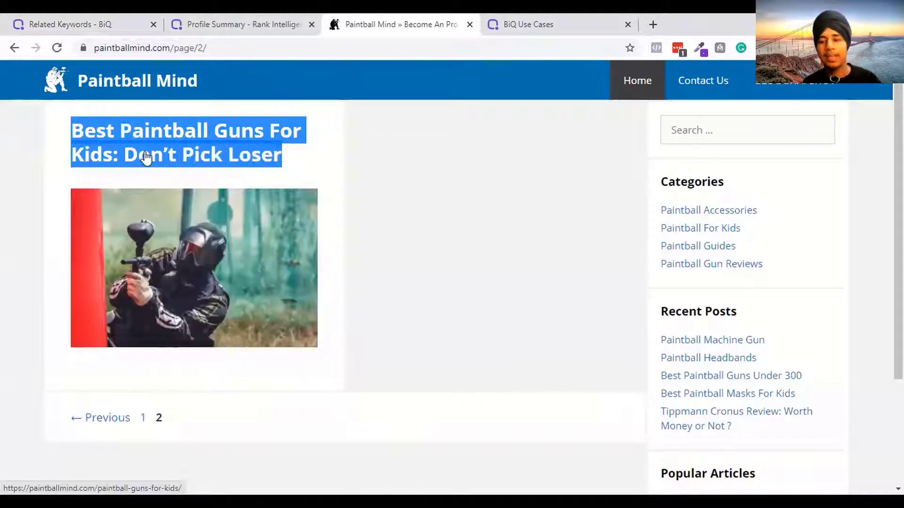
left_click(177, 169)
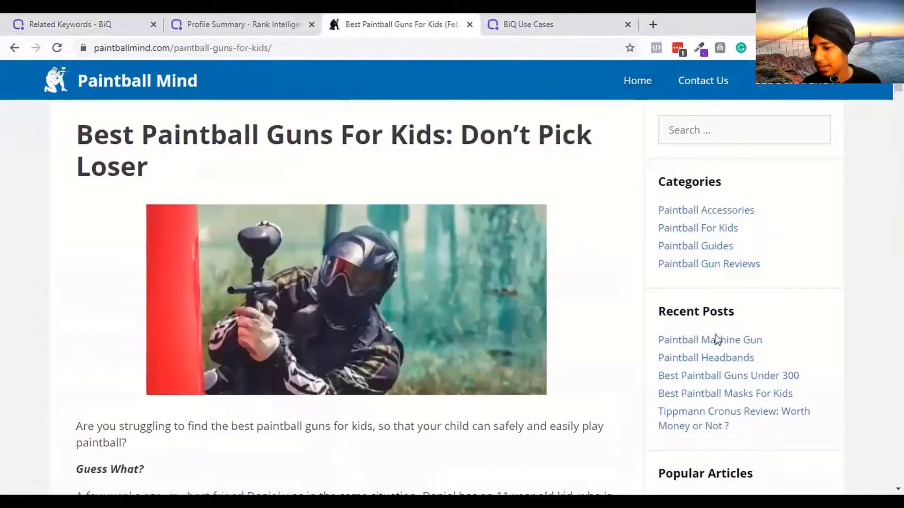
key("ctrl+shift+Tab")
key("ctrl+Tab")
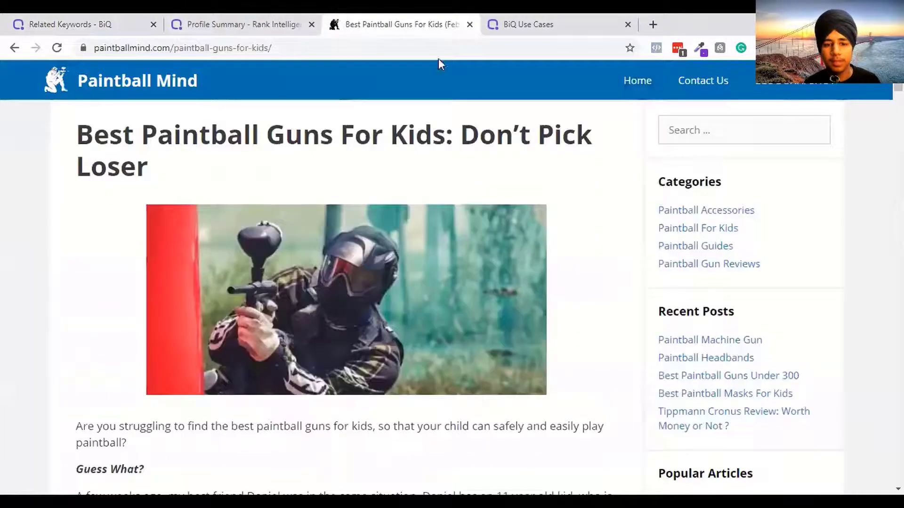
Find the article's 2020-01-17 published time in its page source, then close the source tab.
scroll(452, 283, "down", 10)
key("ctrl+u")
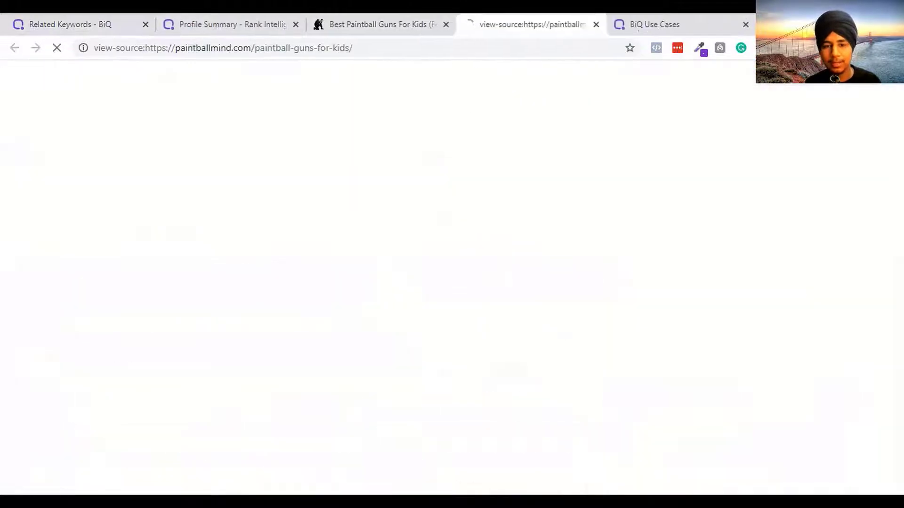
key("ctrl+f")
type("published")
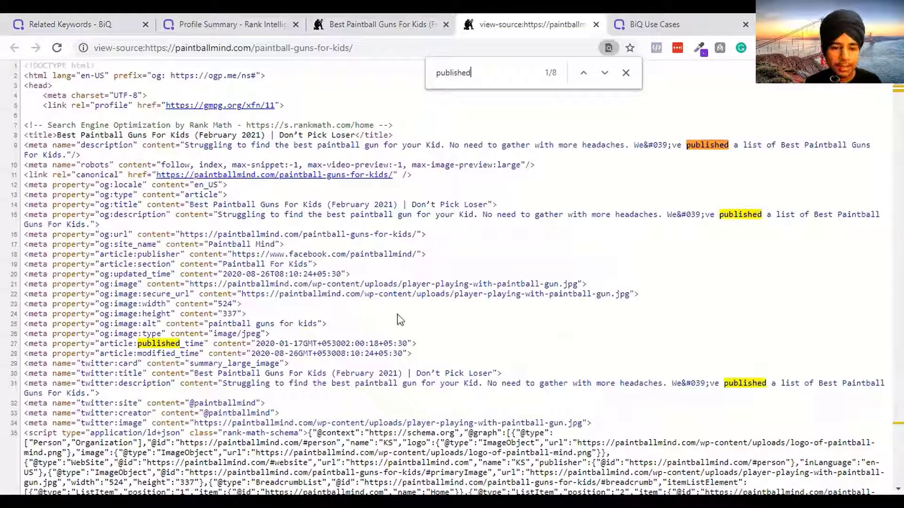
left_click_drag(246, 353, 301, 344)
double_click(301, 344)
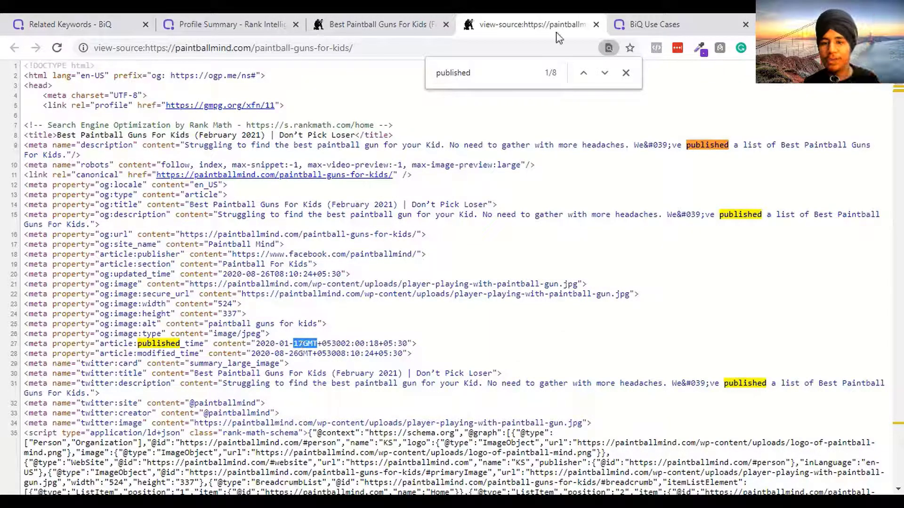
left_click(596, 25)
Copy the heading phrase 'Paintball Guns For Kids' and return to the BiQ keyword research tab.
left_click(450, 44)
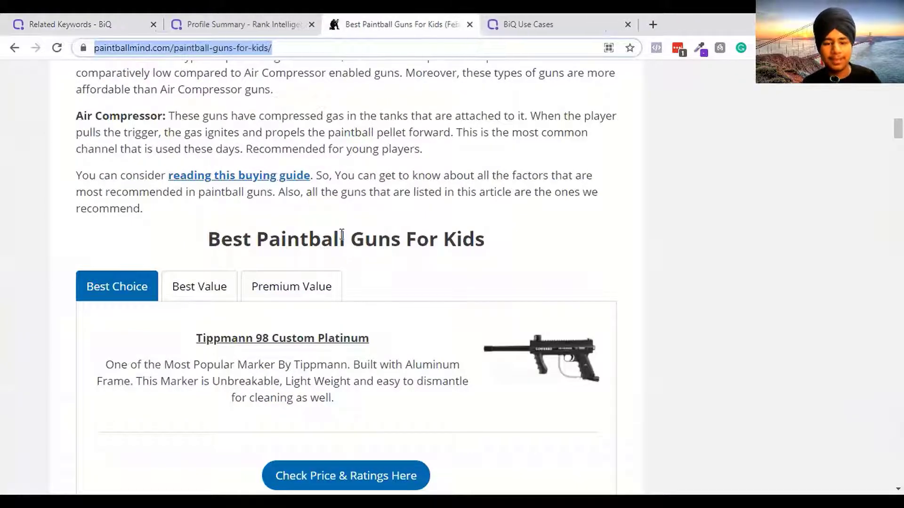
left_click_drag(258, 239, 488, 246)
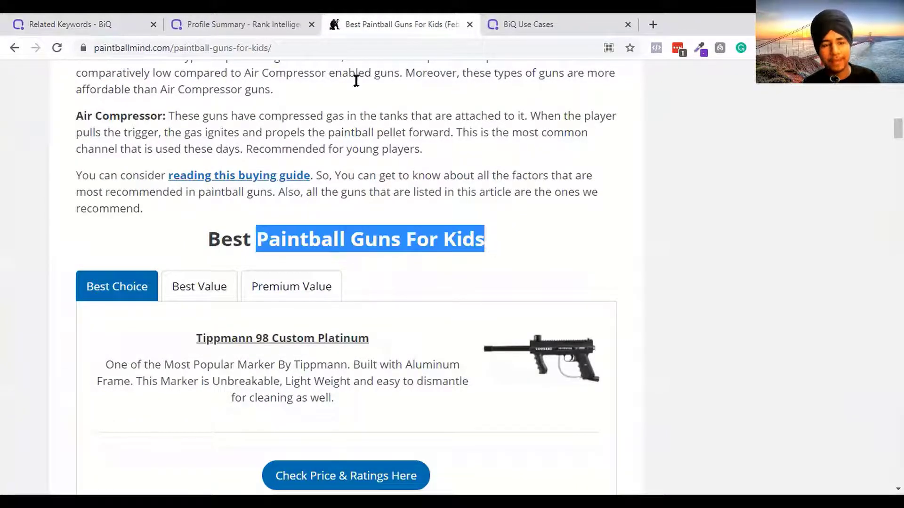
left_click(264, 24)
left_click(117, 22)
Research the pasted keyword 'Paintball Guns For Kids' and view its content ideas.
left_click(270, 100)
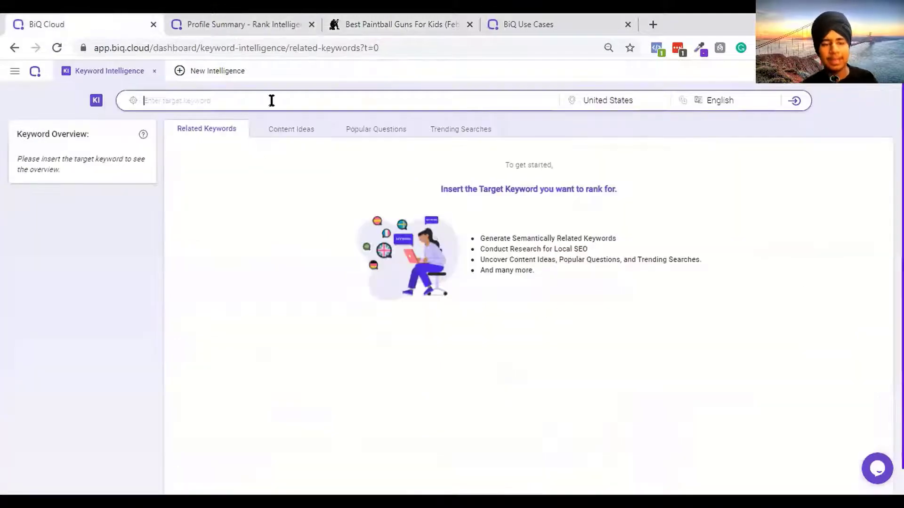
key("ctrl+v")
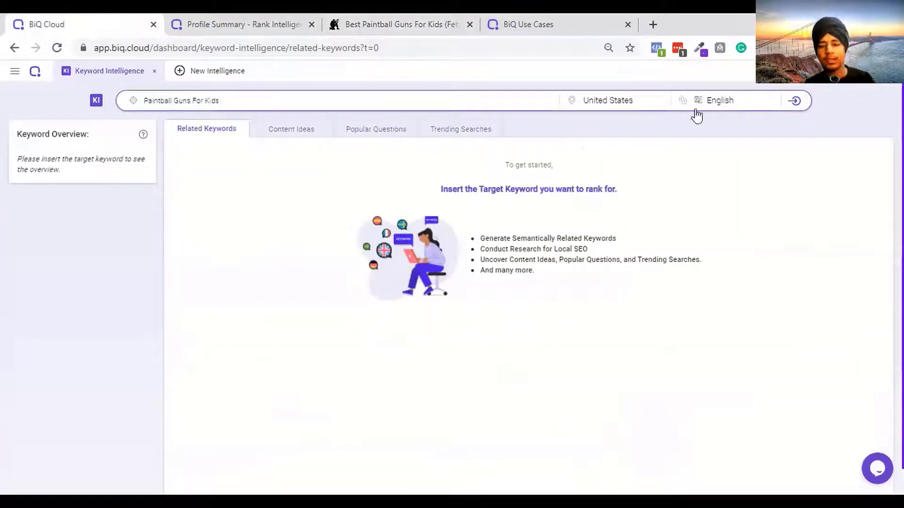
left_click(796, 101)
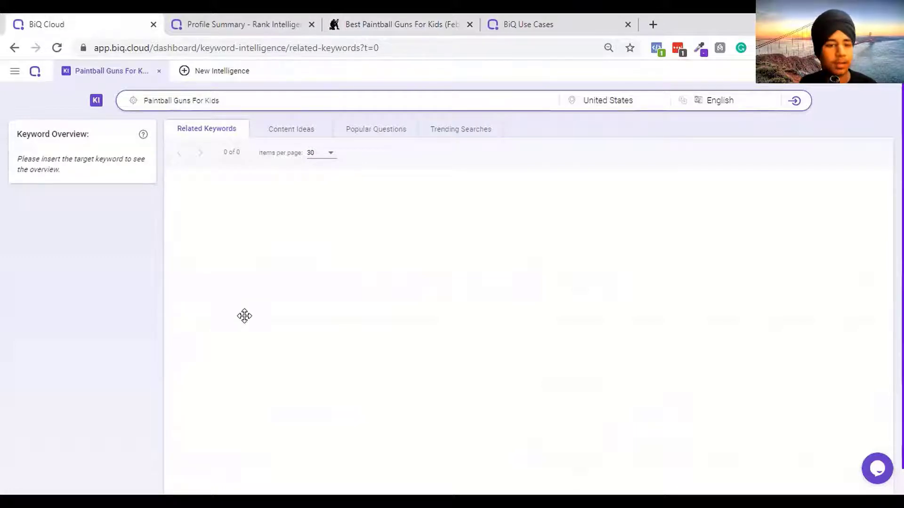
left_click(300, 136)
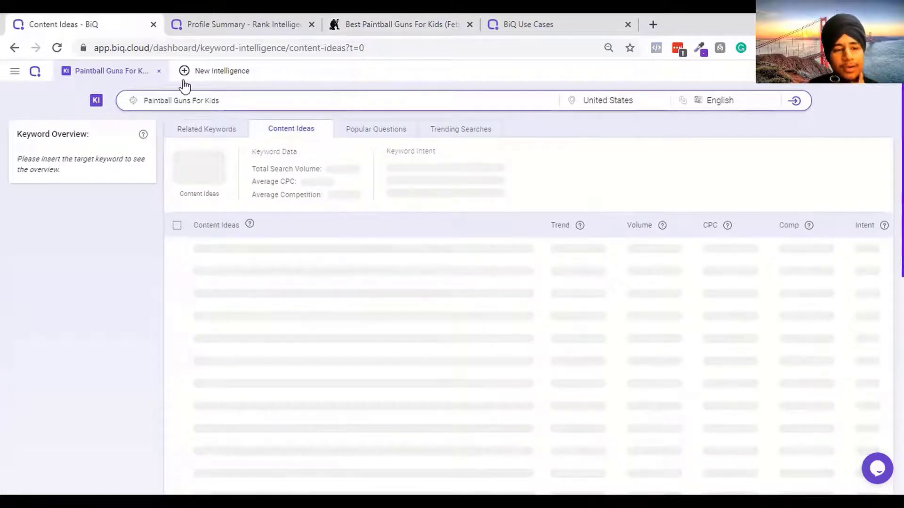
Switch between the content grading and keyword research tabs, ending on the 140 Content Ideas.
right_click(33, 75)
right_click(39, 74)
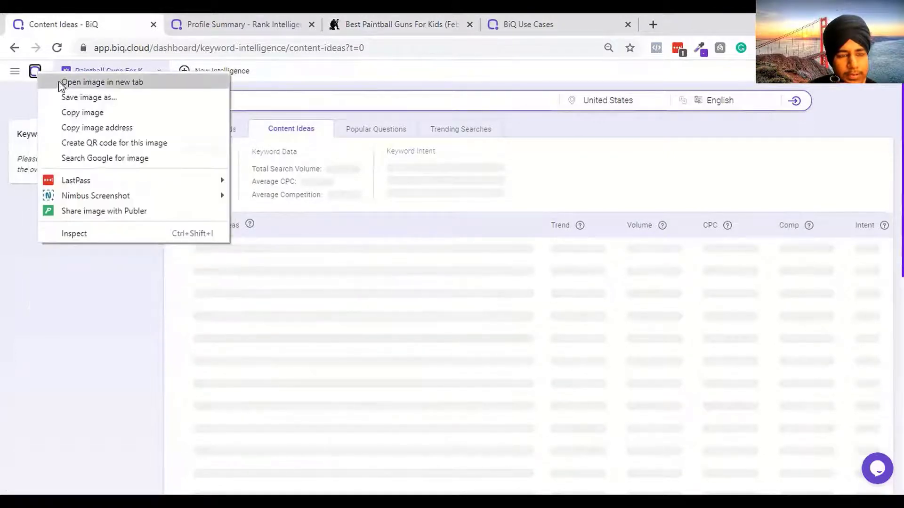
left_click(20, 112)
left_click_drag(20, 111, 162, 16)
left_click(166, 19)
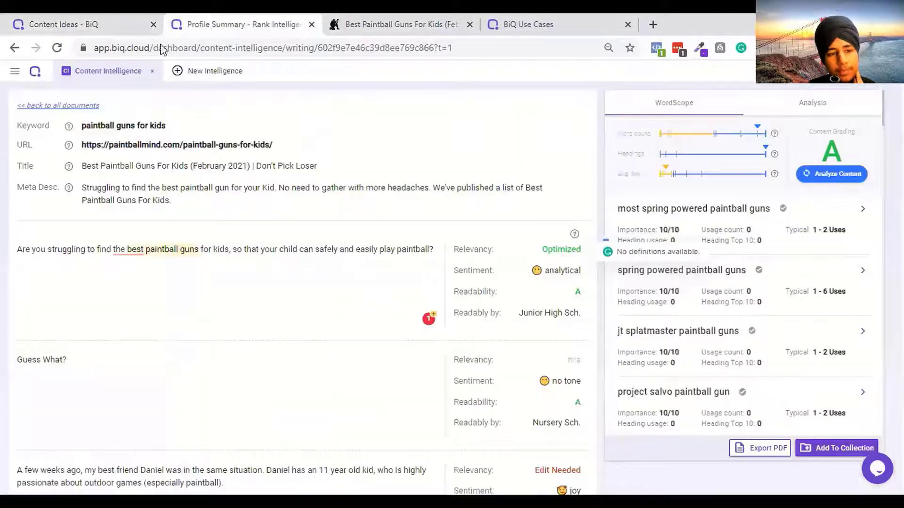
left_click(65, 21)
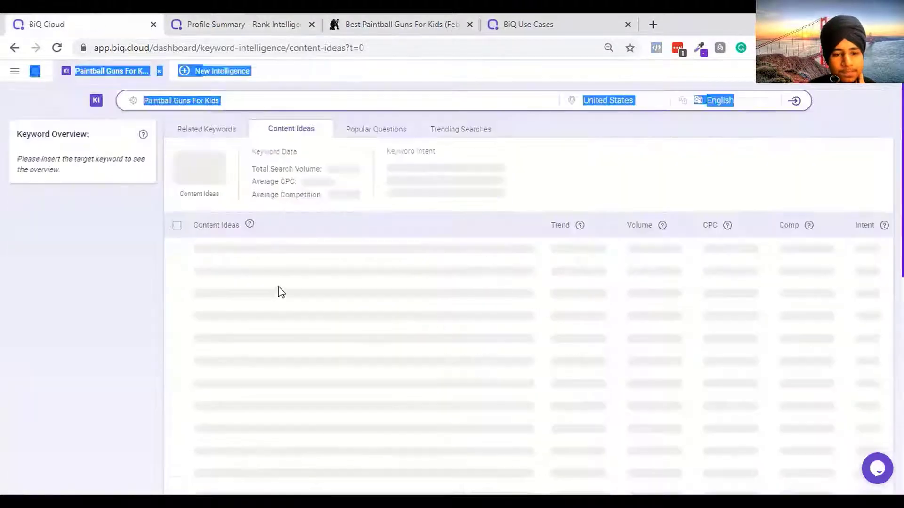
left_click(285, 248)
left_click(180, 20)
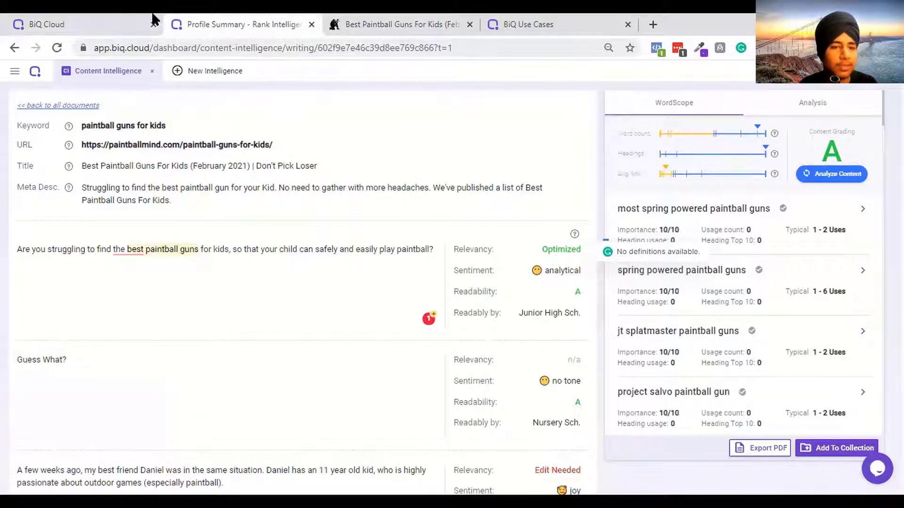
left_click(141, 23)
left_click(214, 135)
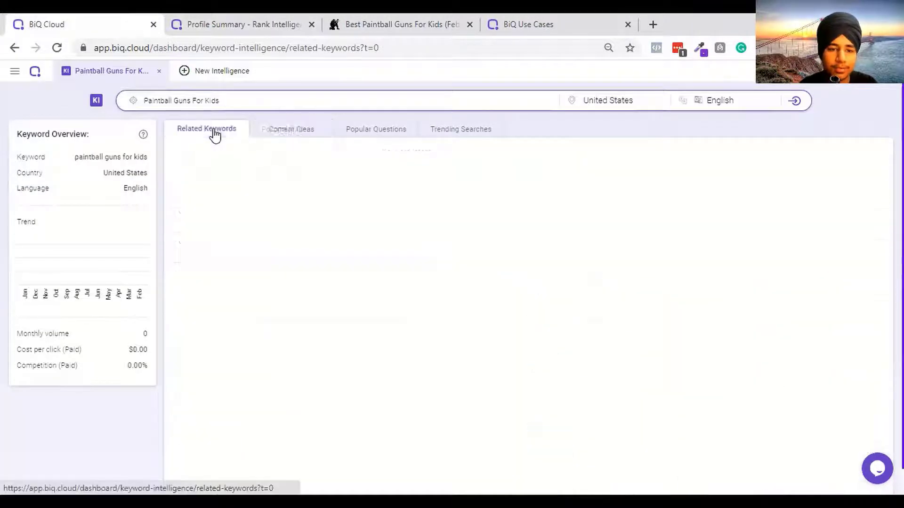
left_click(281, 132)
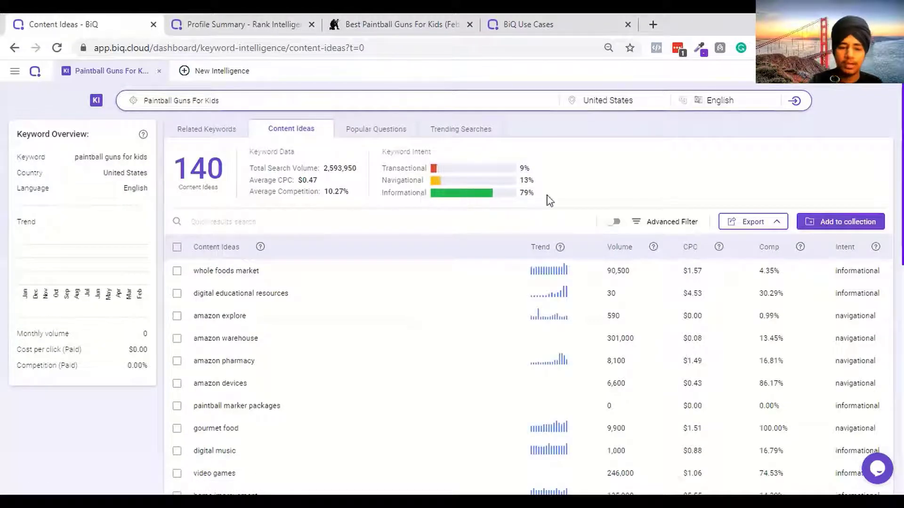
Scroll the Content Ideas table, highlighting the jt splatmaster and paintball gun ideas.
scroll(234, 258, "down", 2)
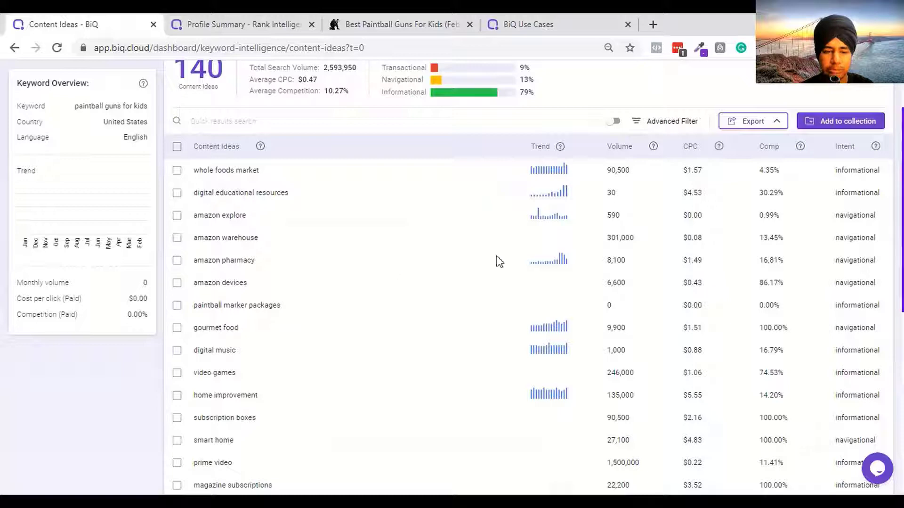
scroll(466, 372, "down", 5)
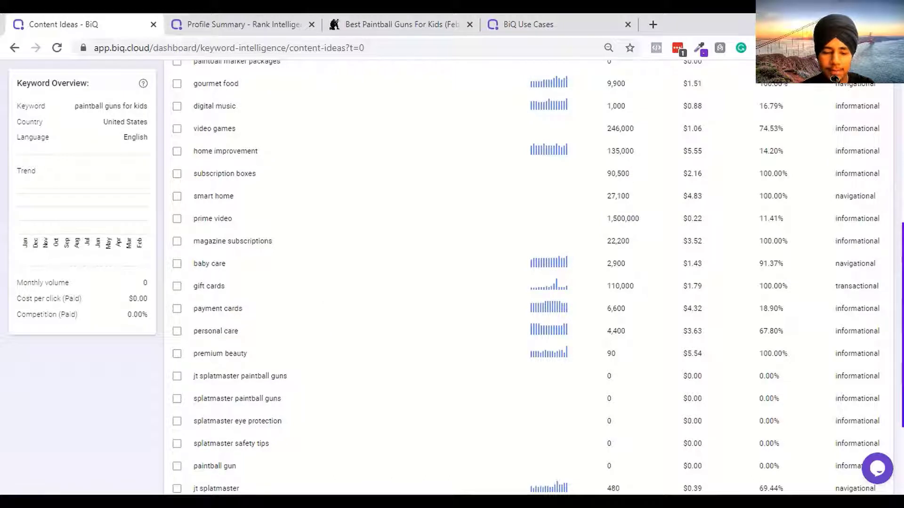
scroll(528, 278, "down", 3)
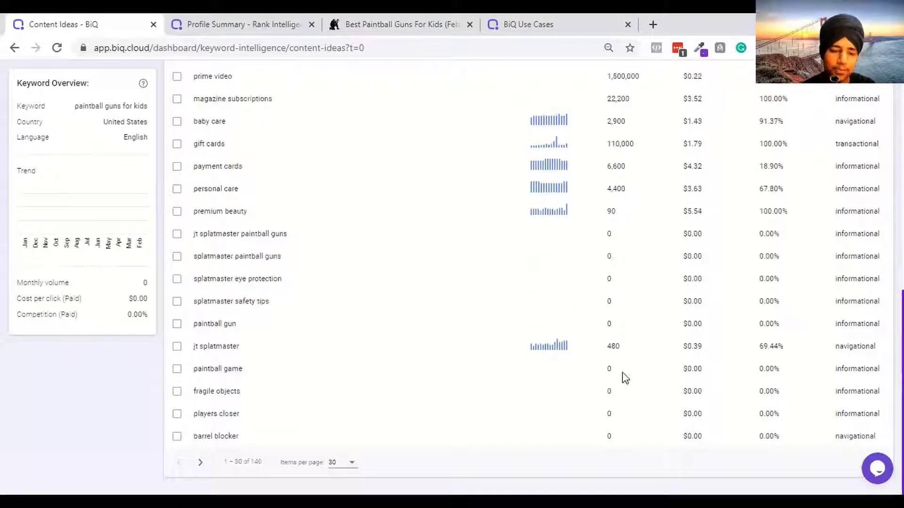
left_click_drag(240, 346, 191, 345)
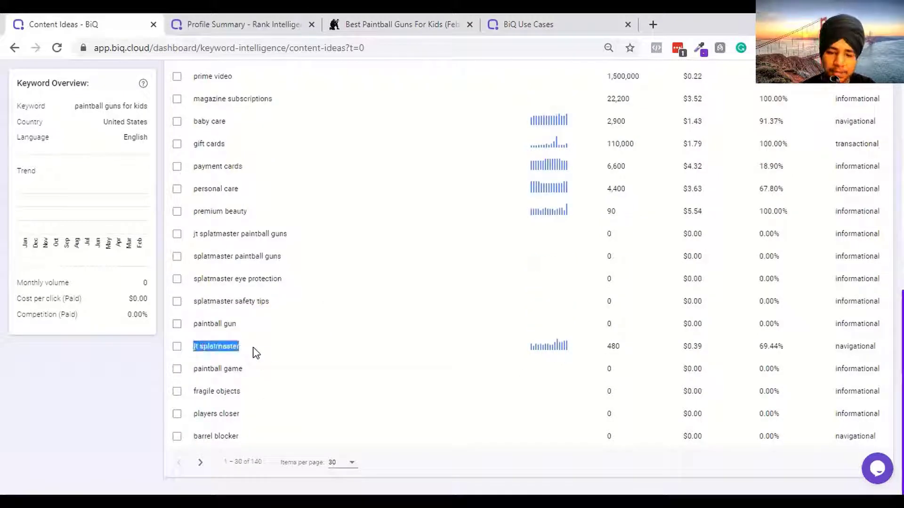
triple_click(230, 324)
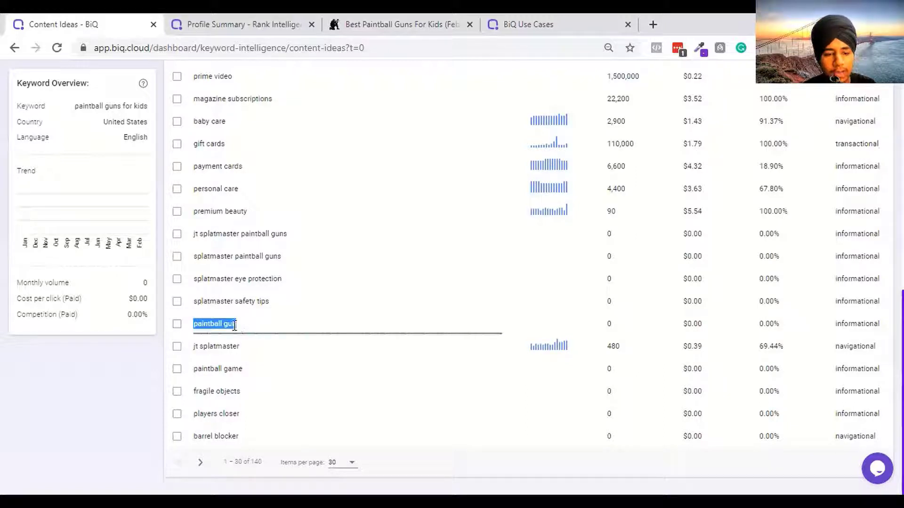
left_click(235, 324)
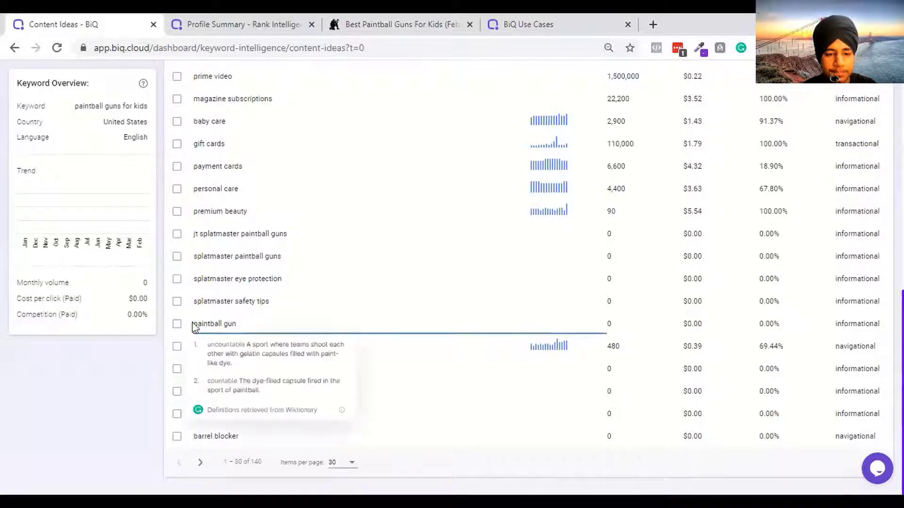
Check the keyword data summary figures and return to the Related Keywords results.
scroll(820, 362, "up", 3)
scroll(567, 218, "up", 8)
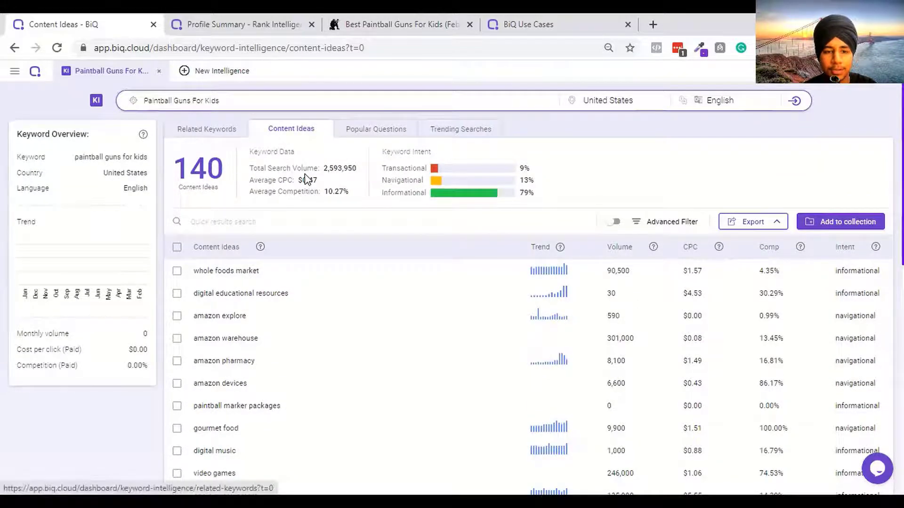
left_click_drag(307, 180, 232, 171)
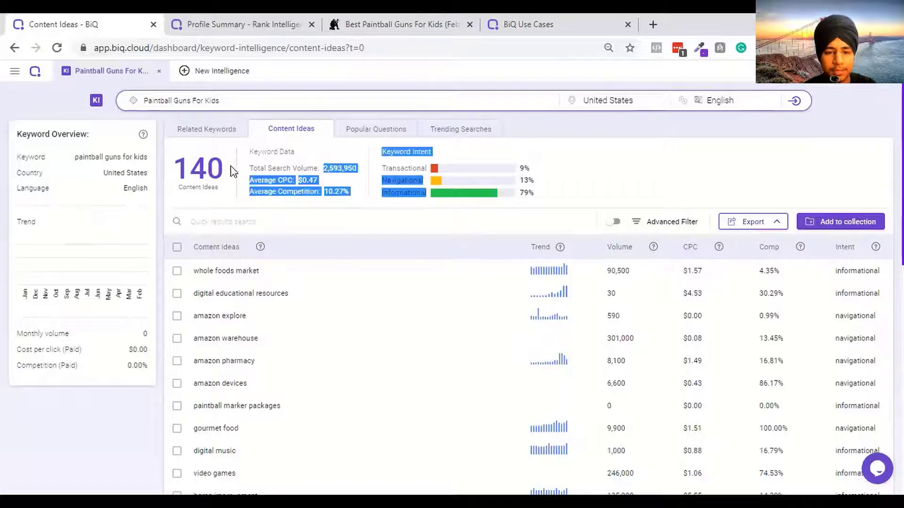
left_click(232, 171)
left_click(202, 132)
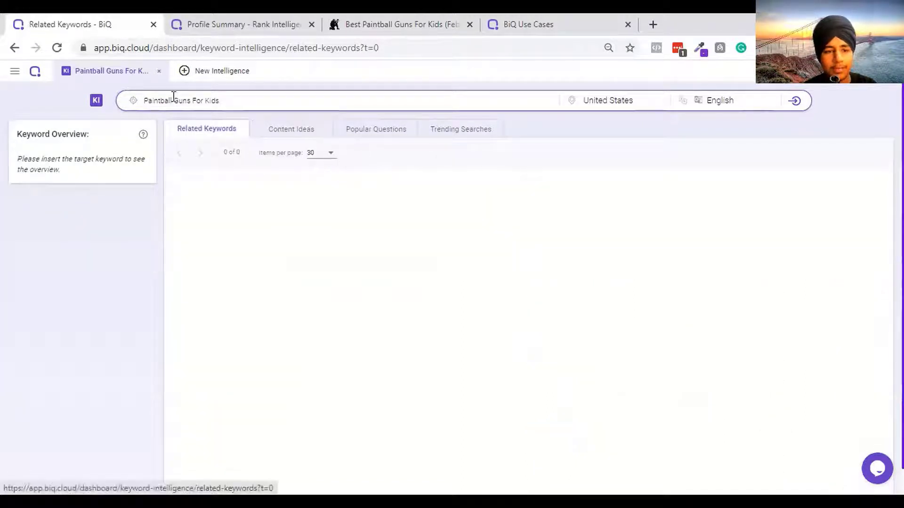
Change the keyword from 'Paintball Guns For Kids' to 'Best Paintball Guns' and search it.
left_click_drag(191, 100, 276, 99)
key("BackSpace")
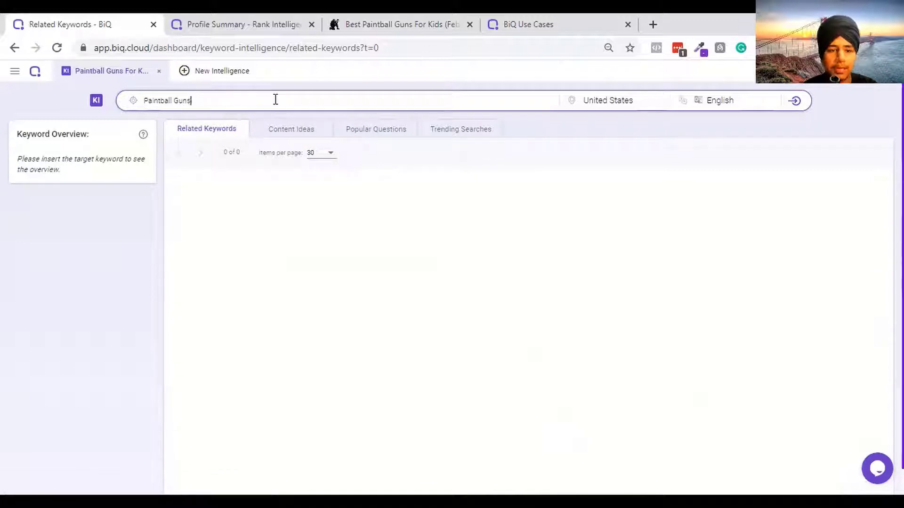
key("Left")
key("Left")
key("Left")
key("Left")
key("Left")
key("Left")
key("Left")
key("Left")
key("Left")
key("Left")
key("Left")
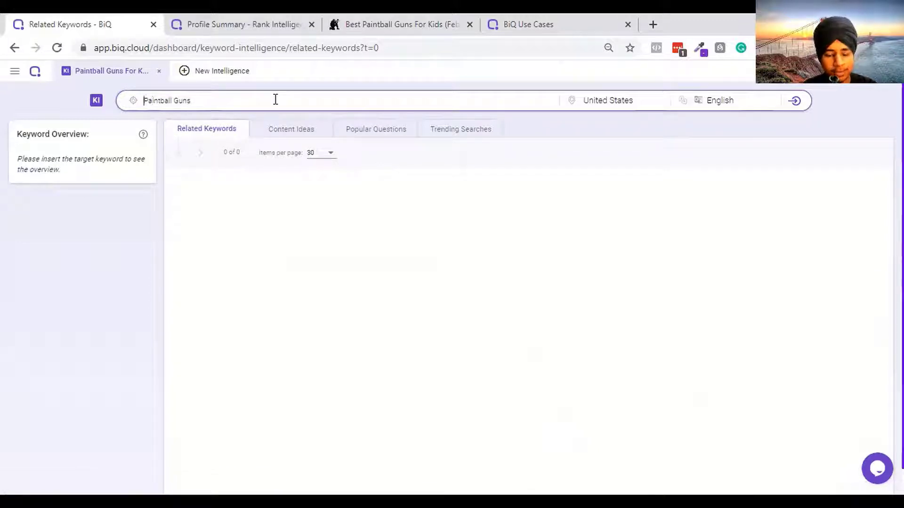
type("BEST")
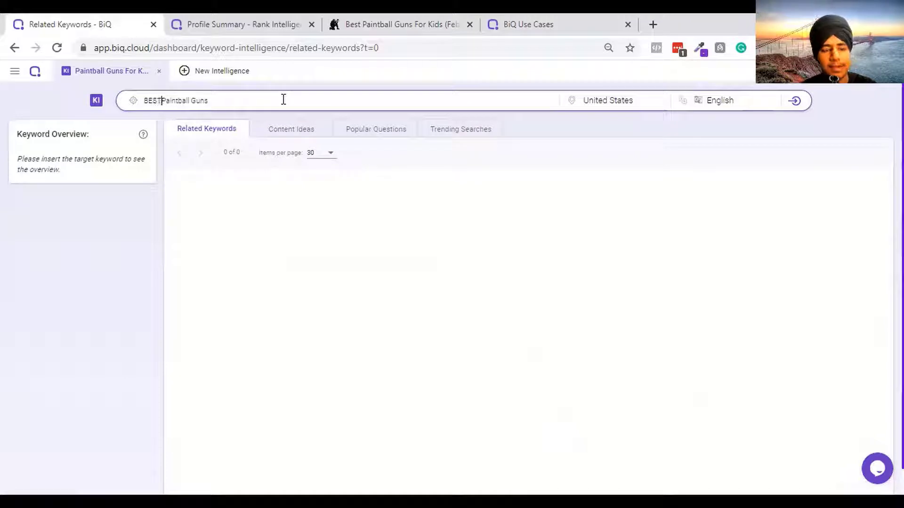
key("BackSpace")
key("BackSpace")
key("BackSpace")
type("est")
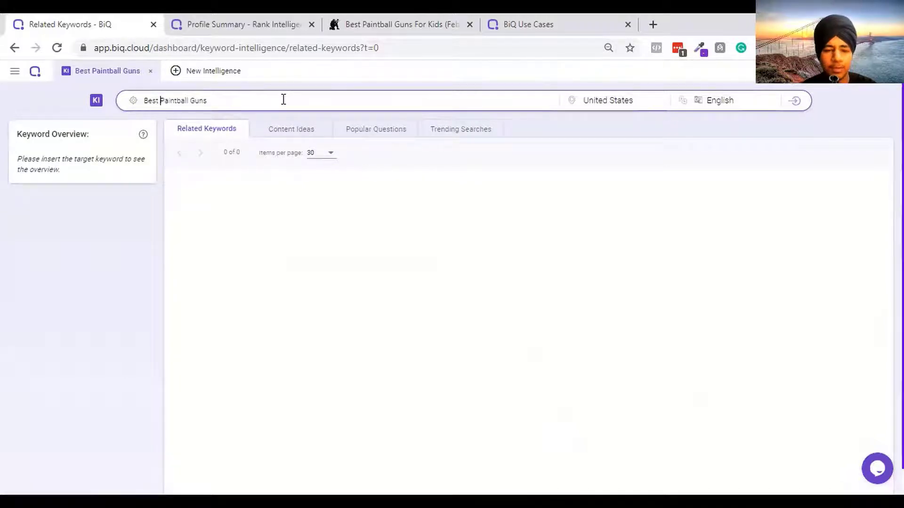
left_click(794, 102)
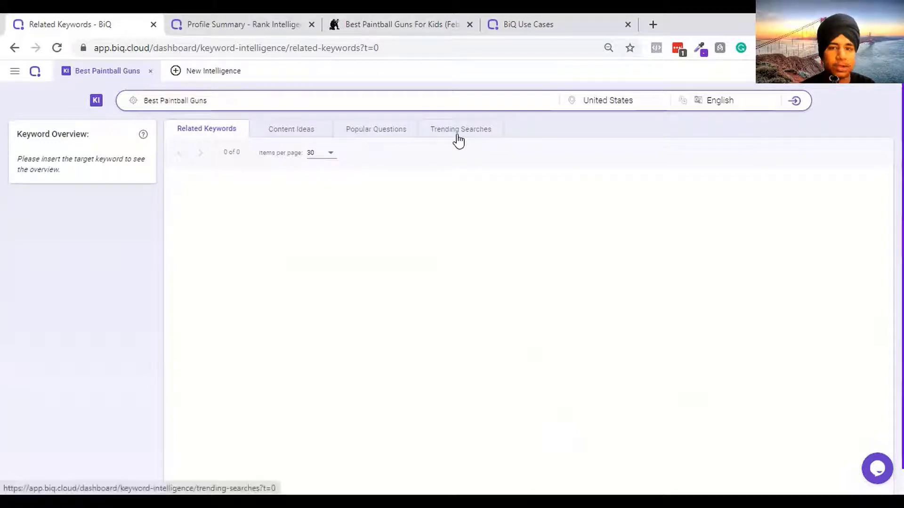
Return to the graded paintball guns article and edit its URL field.
key("ctrl+Tab")
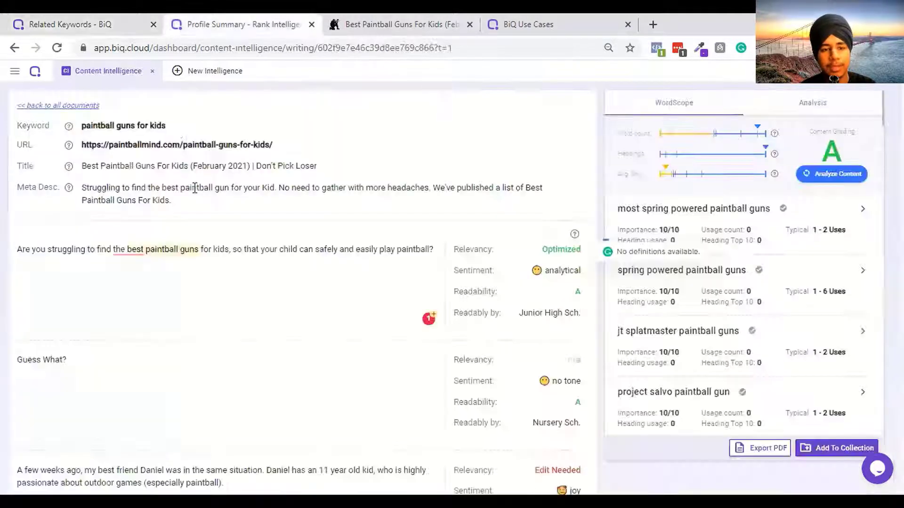
left_click(117, 21)
left_click(292, 24)
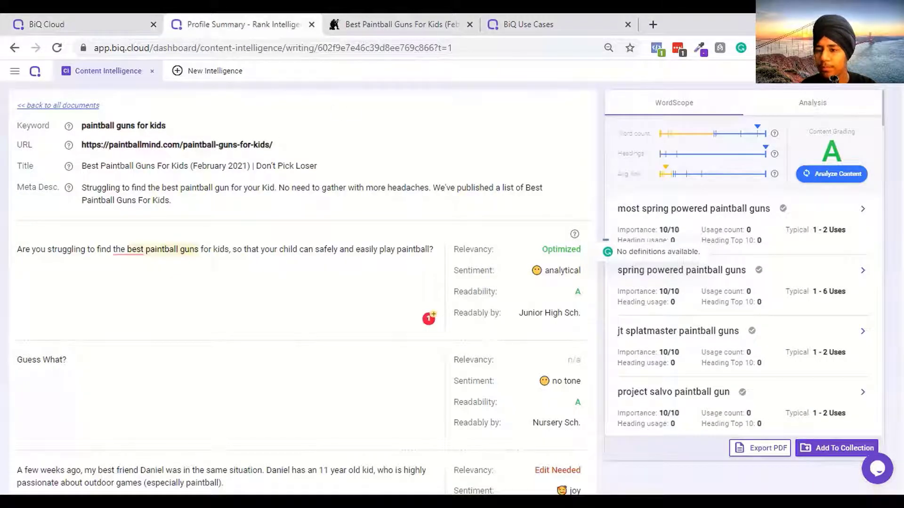
scroll(564, 184, "down", 2)
scroll(564, 184, "up", 2)
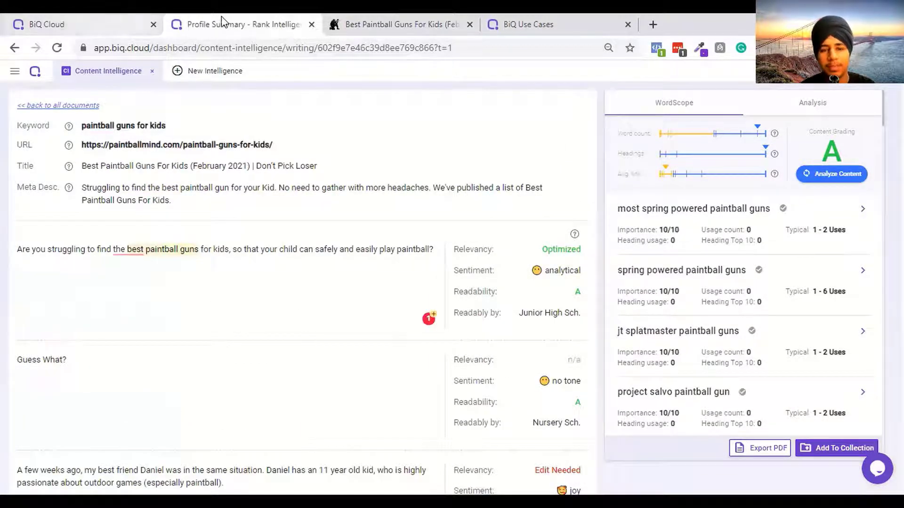
left_click(144, 18)
left_click(207, 18)
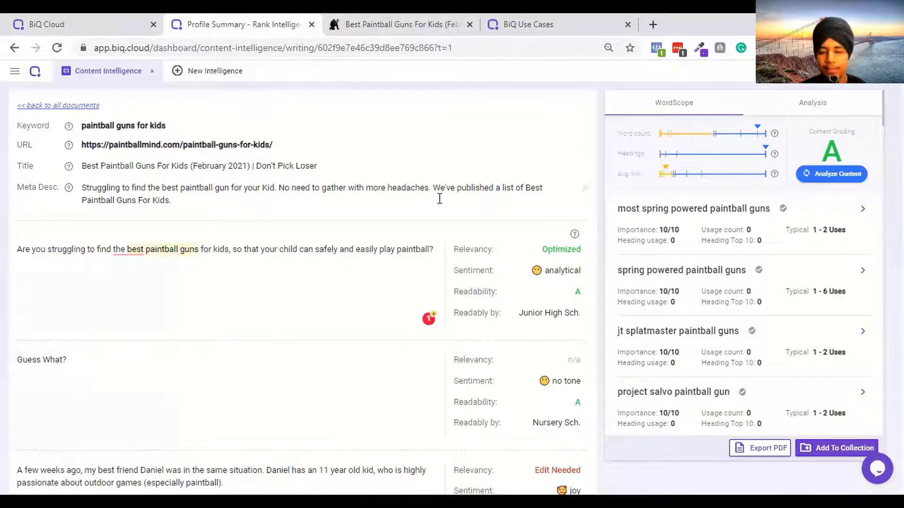
left_click(123, 138)
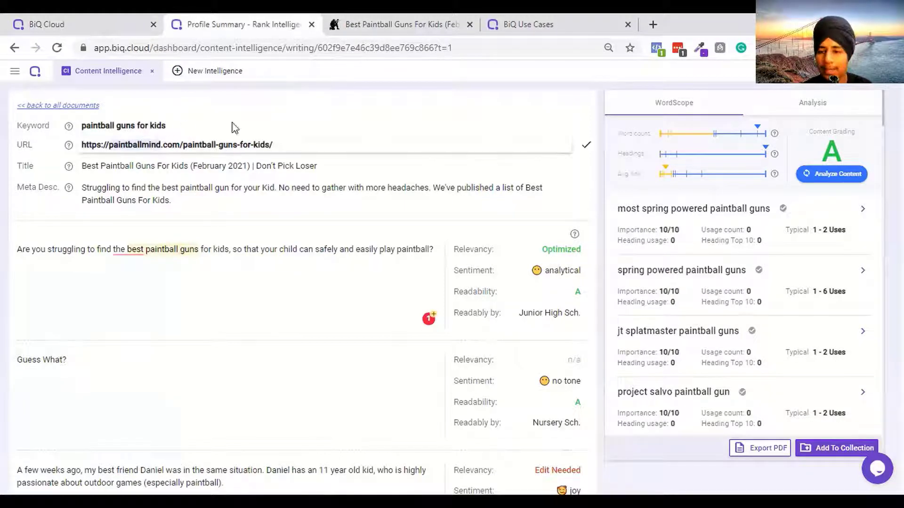
left_click(820, 170)
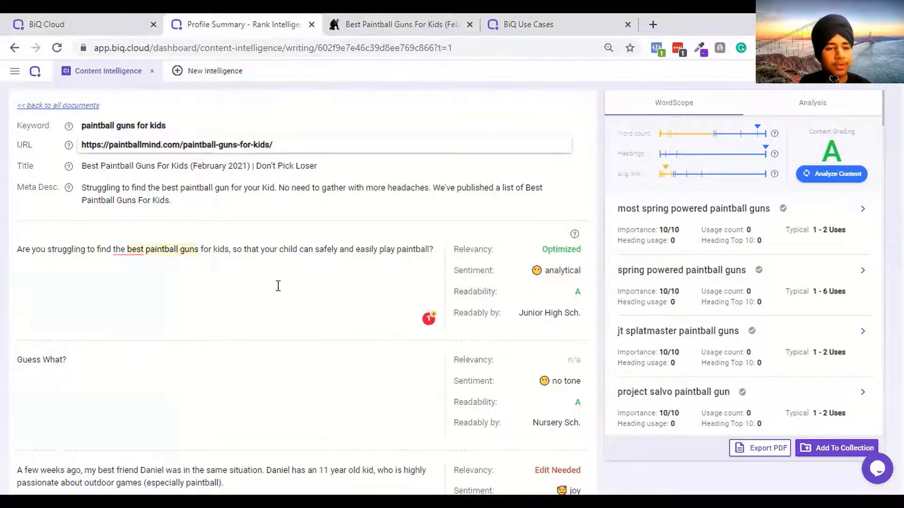
Clear the writing-checker flag on 'the best' and check the Optimized, analytical, Junior High ratings.
mouse_move(130, 250)
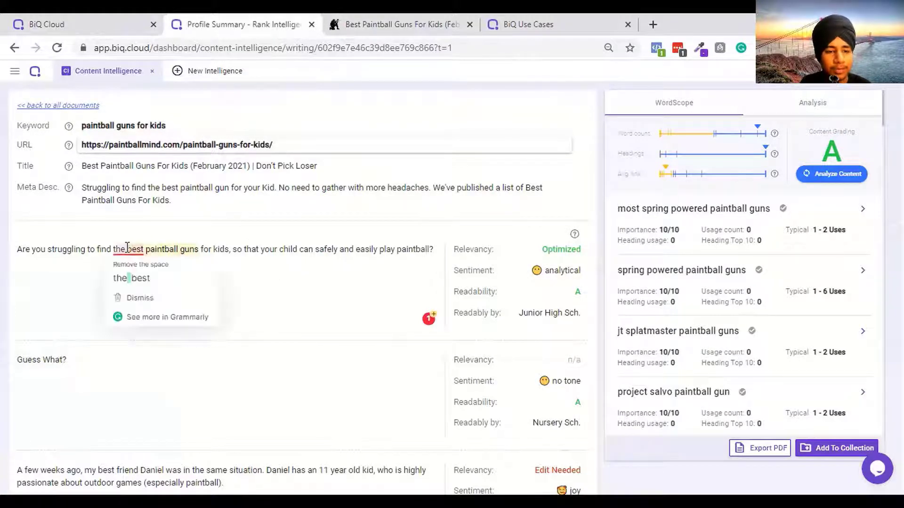
left_click(134, 275)
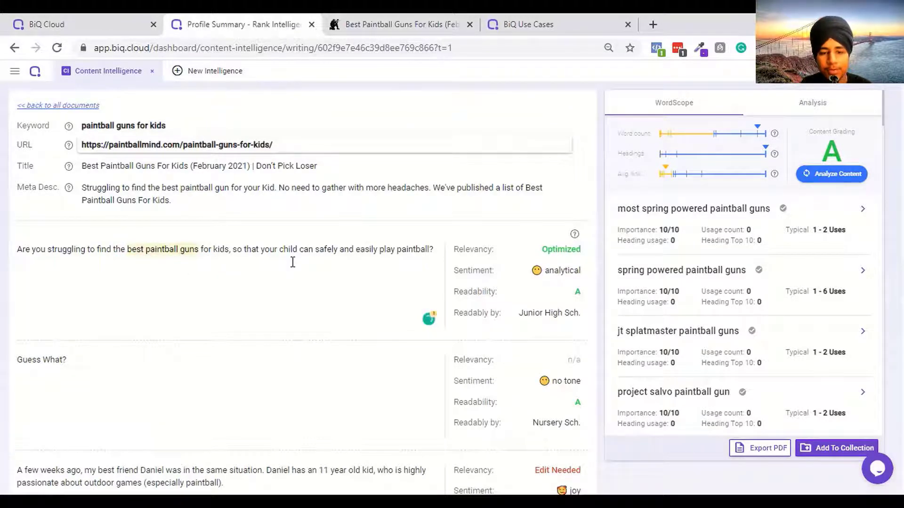
left_click_drag(539, 249, 576, 248)
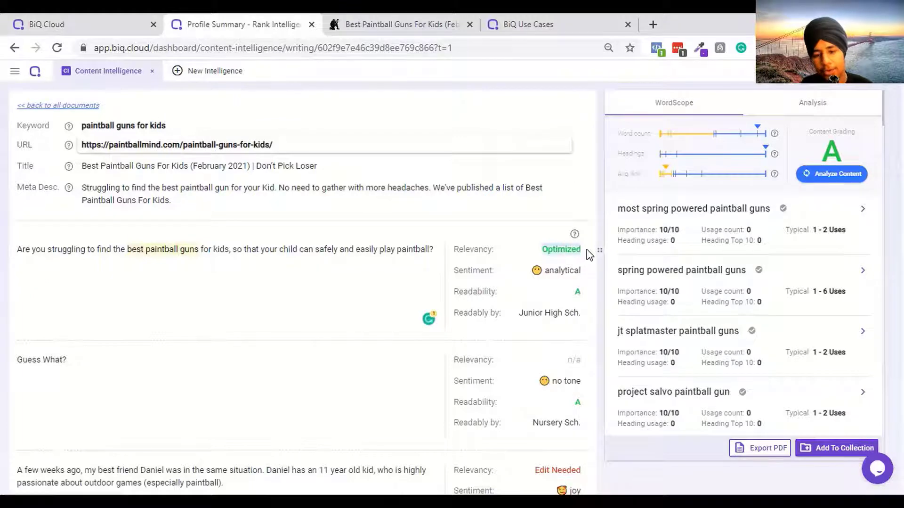
double_click(537, 272)
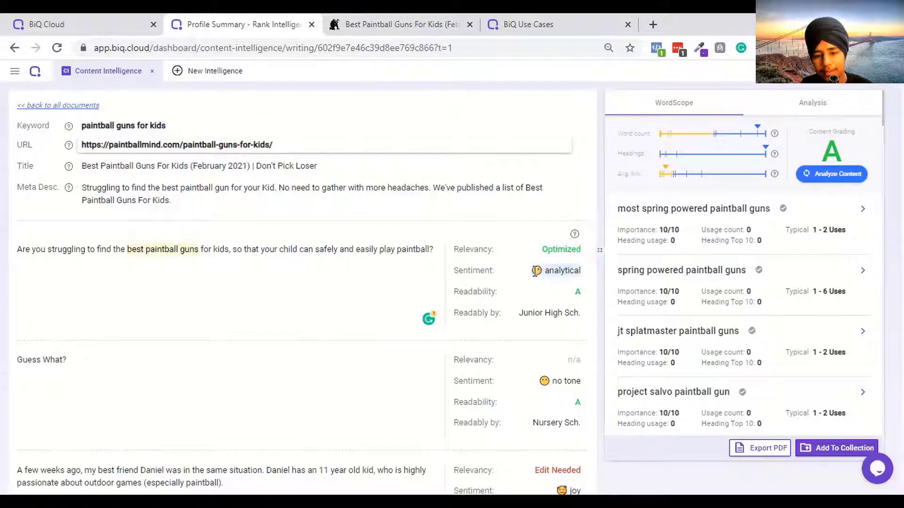
double_click(563, 273)
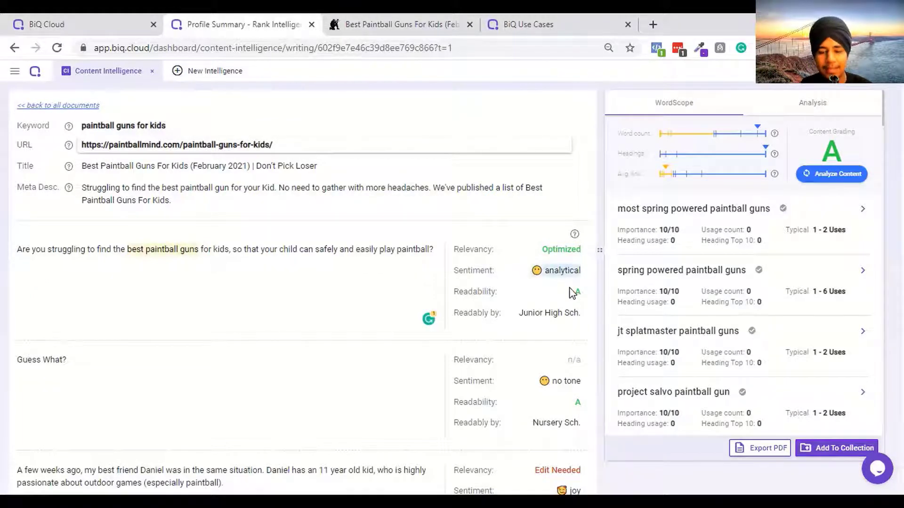
left_click(575, 293)
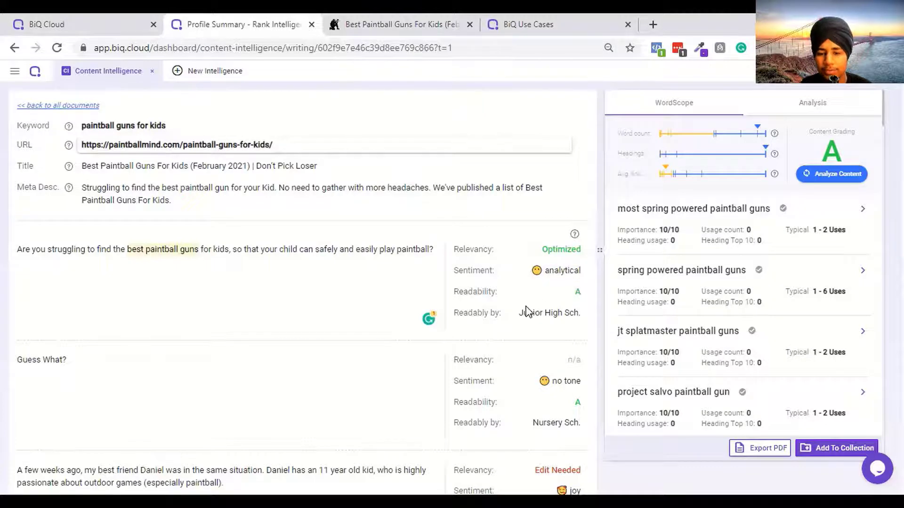
triple_click(544, 309)
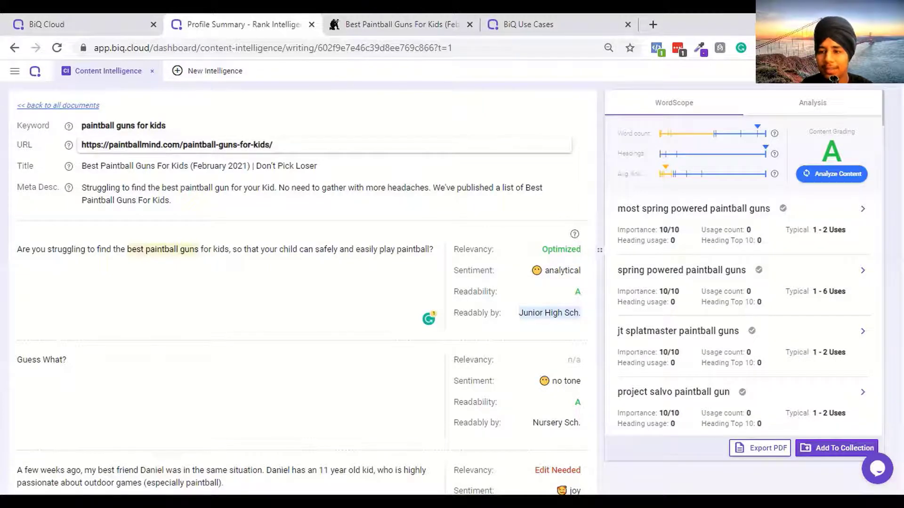
Delete 'best' from 'my best friend' and hyphenate '11-year-old' in the third paragraph.
scroll(301, 283, "down", 2)
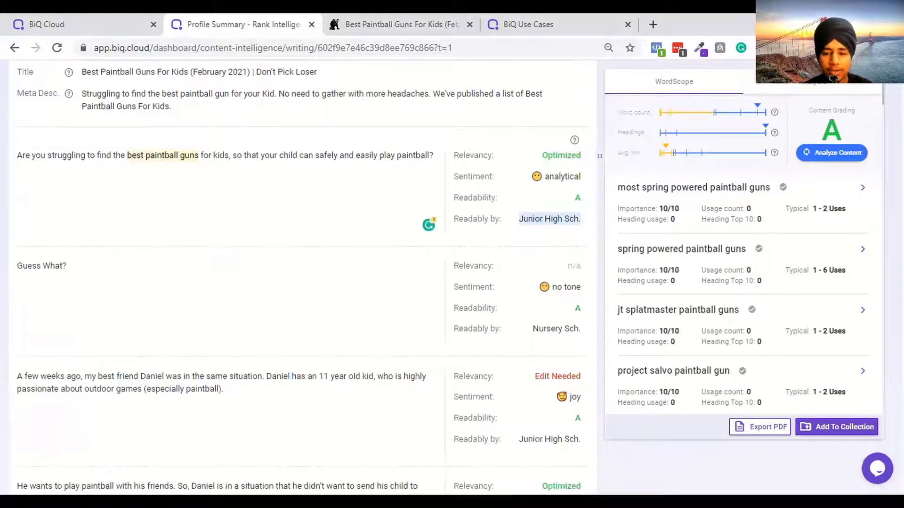
scroll(301, 283, "down", 3)
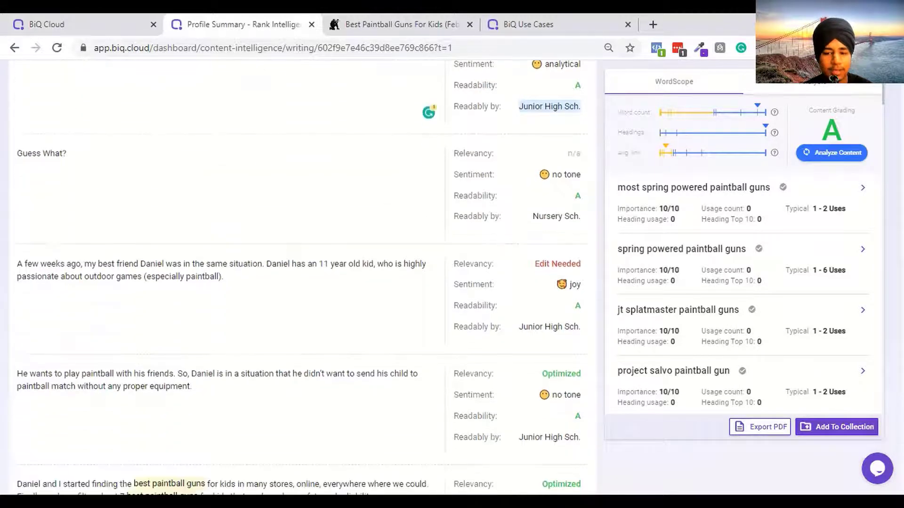
double_click(106, 245)
key("BackSpace")
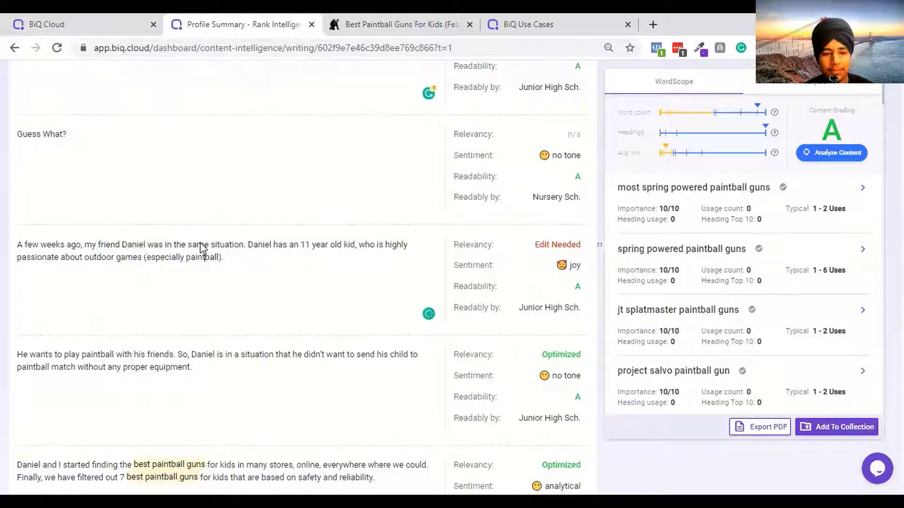
key("End")
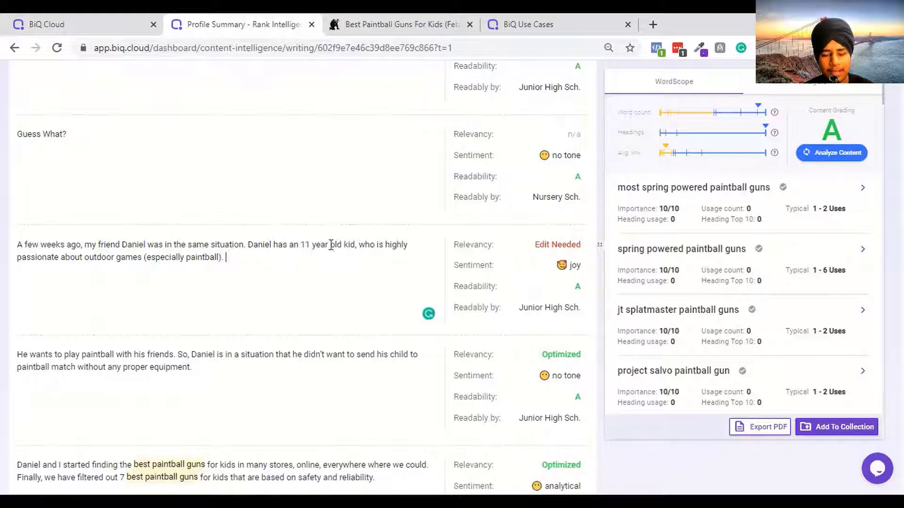
mouse_move(332, 244)
left_click(335, 266)
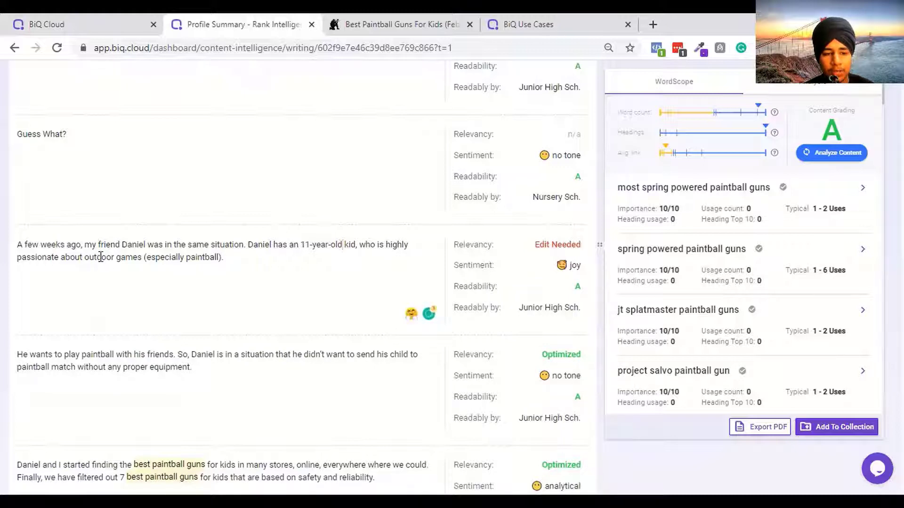
double_click(156, 259)
left_click(267, 254)
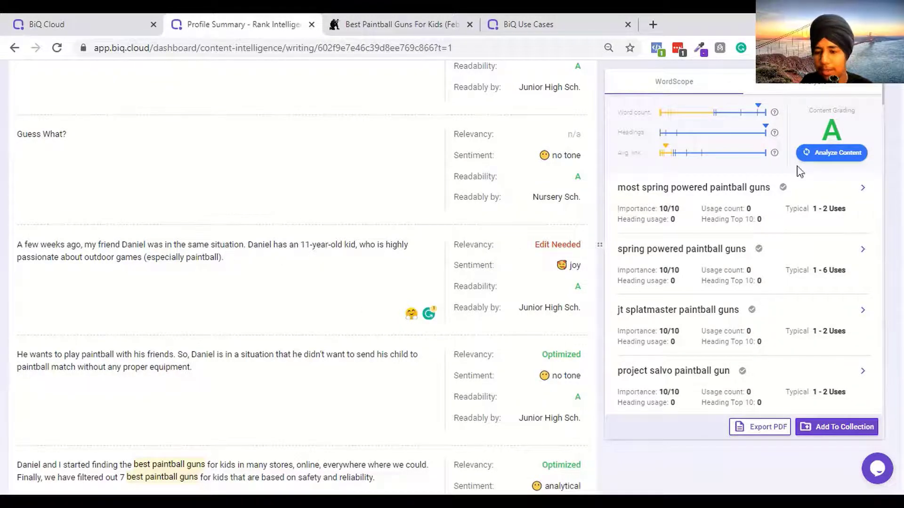
Expand 'most spring powered paintball guns' in WordScope and copy the phrase.
scroll(301, 283, "down", 10)
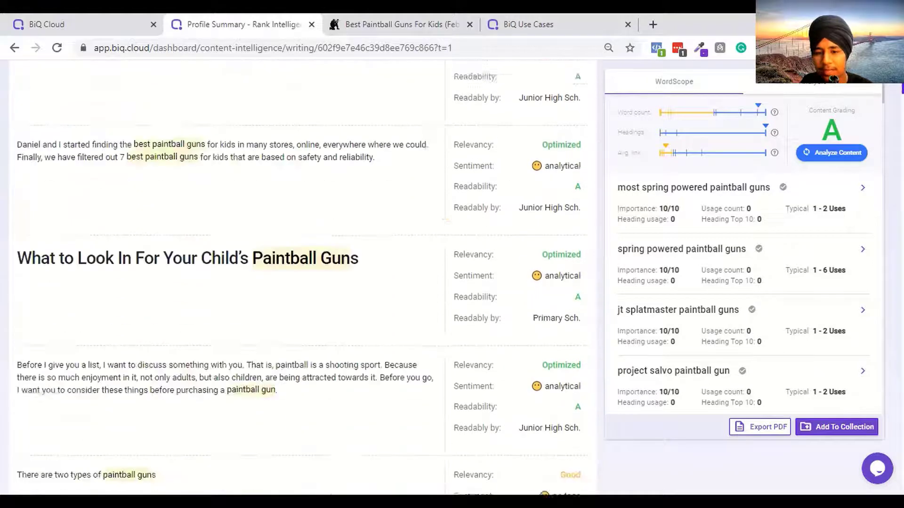
left_click(709, 192)
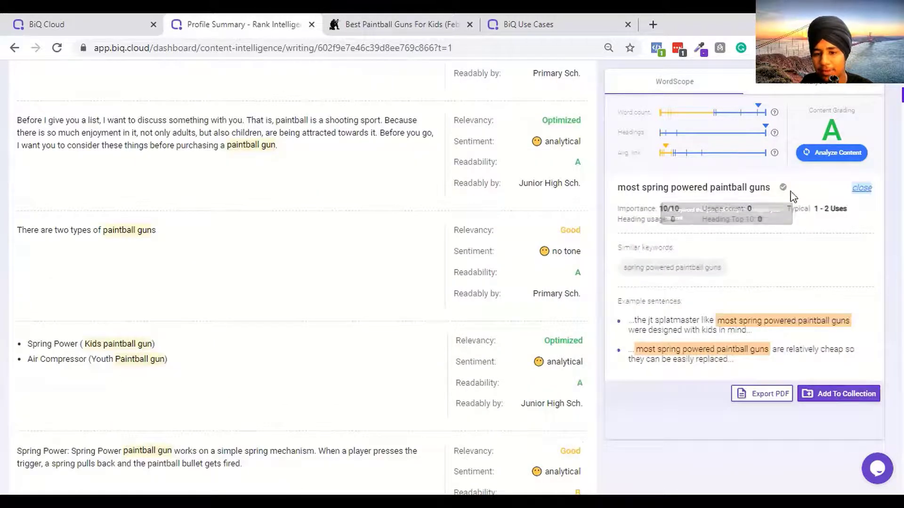
triple_click(726, 188)
right_click(725, 189)
left_click(704, 198)
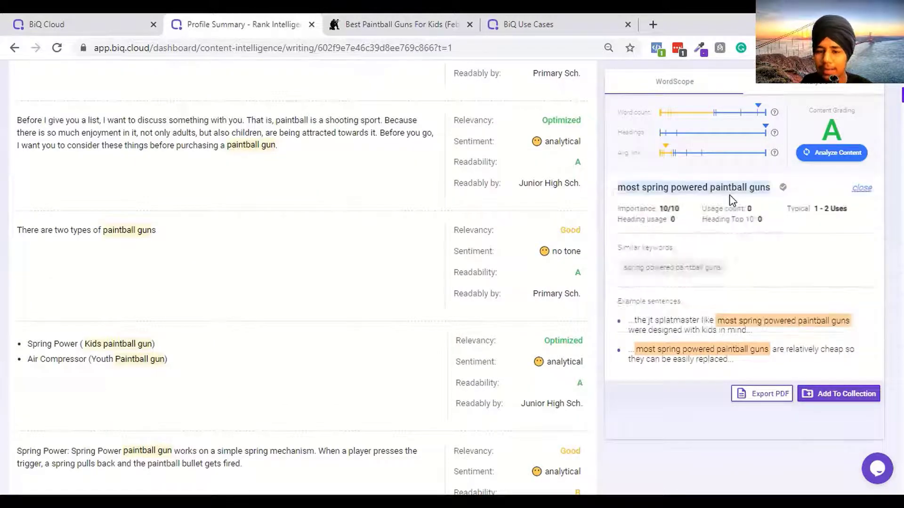
Search the page for 'most spring powered paintball guns', review the matches, then close the find bar.
key("ctrl+f")
key("ctrl+v")
key("Return")
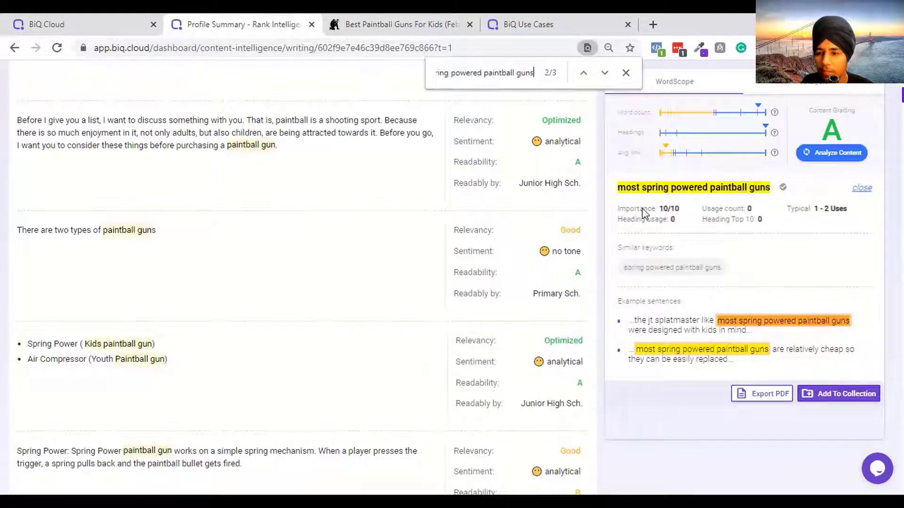
scroll(301, 278, "up", 8)
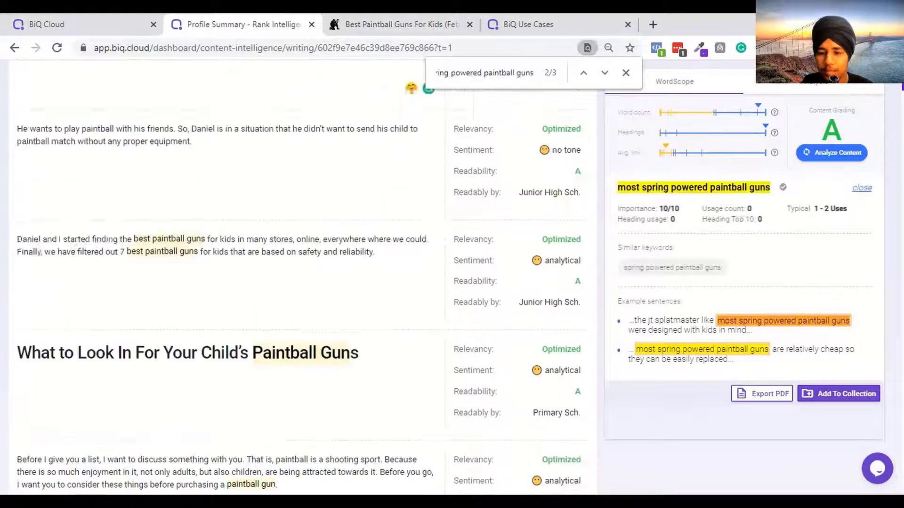
scroll(301, 278, "down", 20)
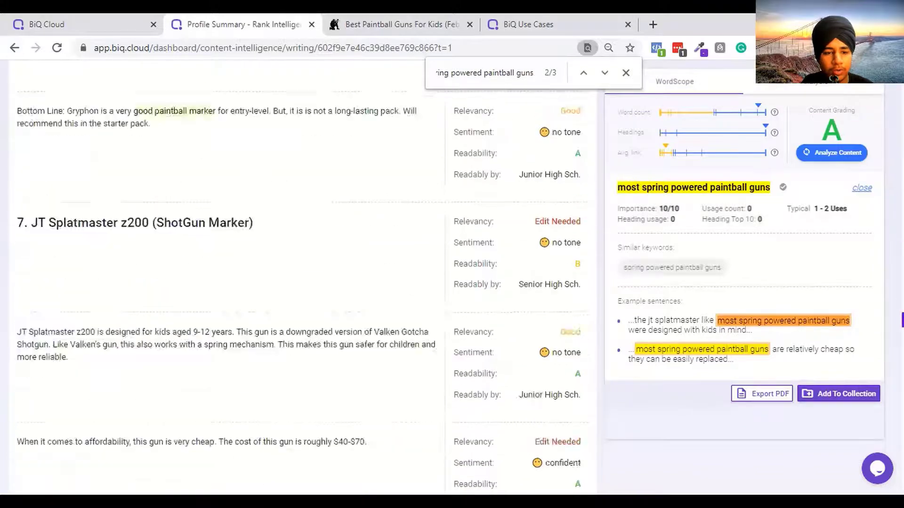
scroll(301, 278, "up", 20)
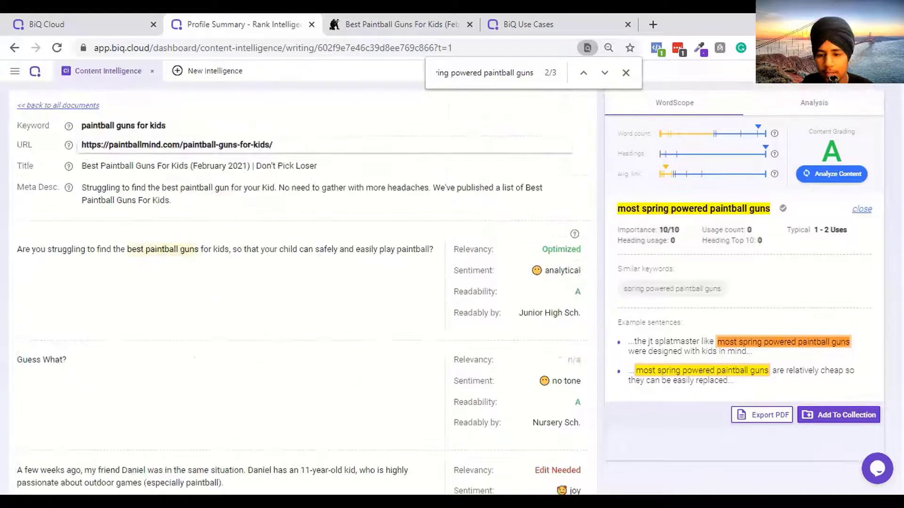
scroll(301, 278, "down", 12)
scroll(302, 278, "up", 3)
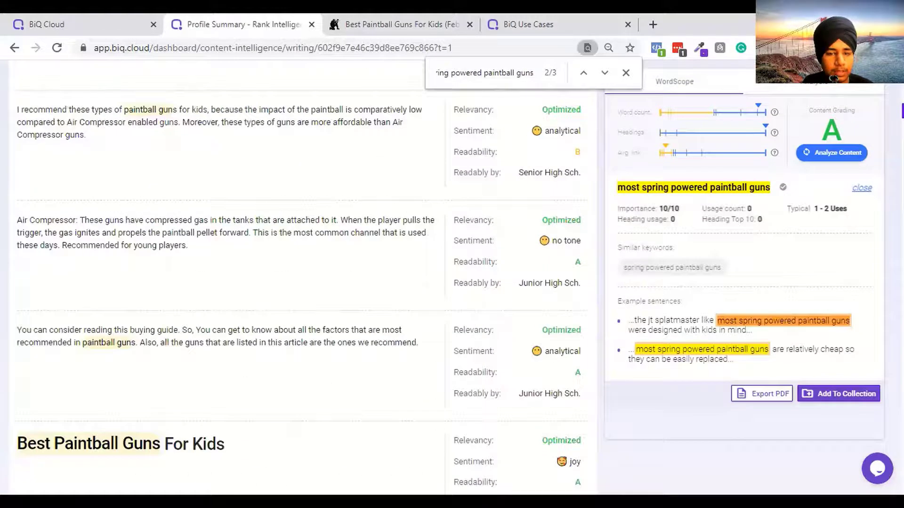
scroll(302, 278, "up", 9)
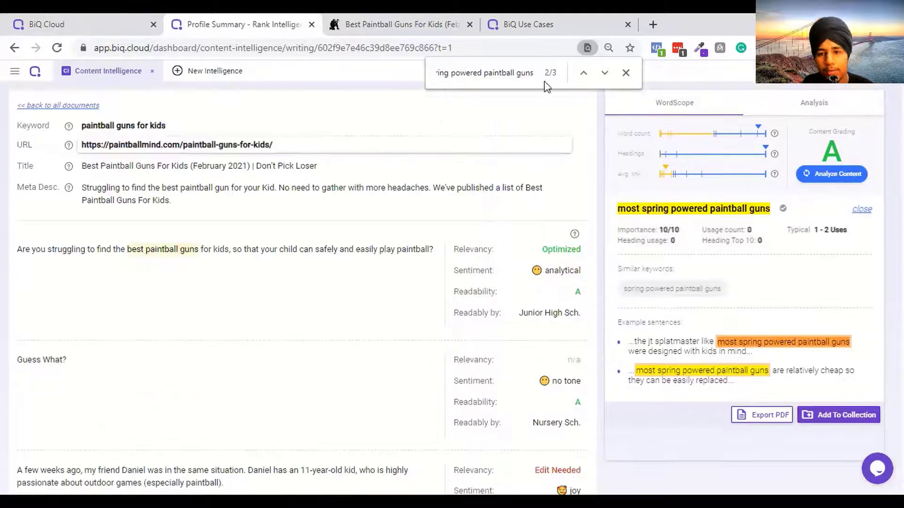
mouse_move(528, 72)
left_mouse_down()
mouse_move(476, 81)
mouse_move(420, 73)
left_mouse_up()
left_click(627, 72)
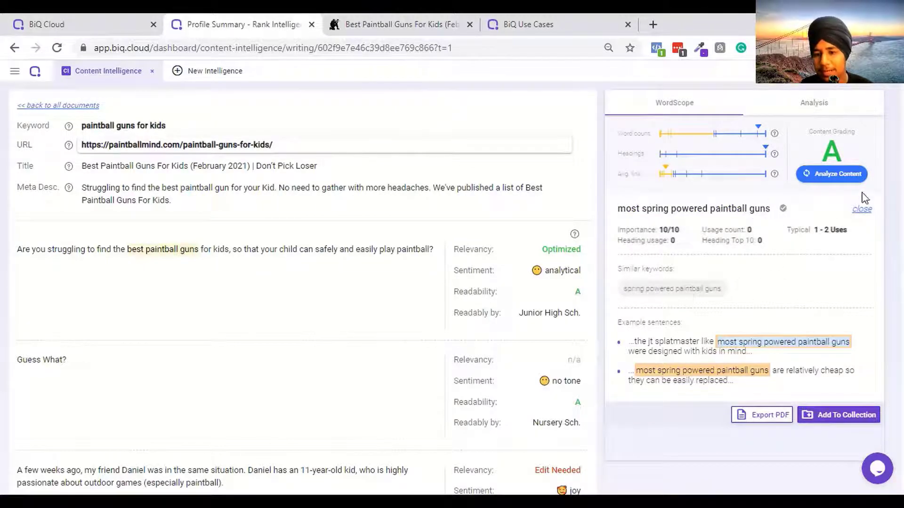
Search the page for 'spring powered' and step to the next match.
key("ctrl+f")
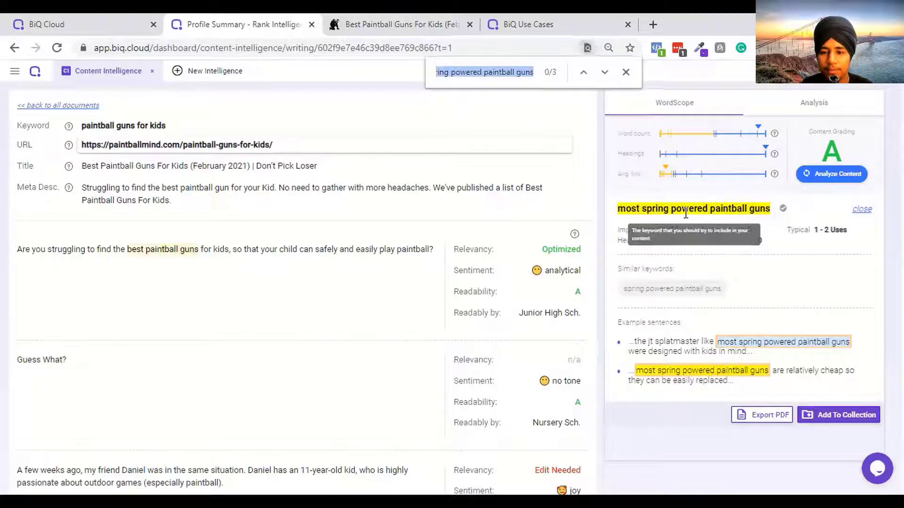
type("spe")
type("l")
key("BackSpace")
type("ing")
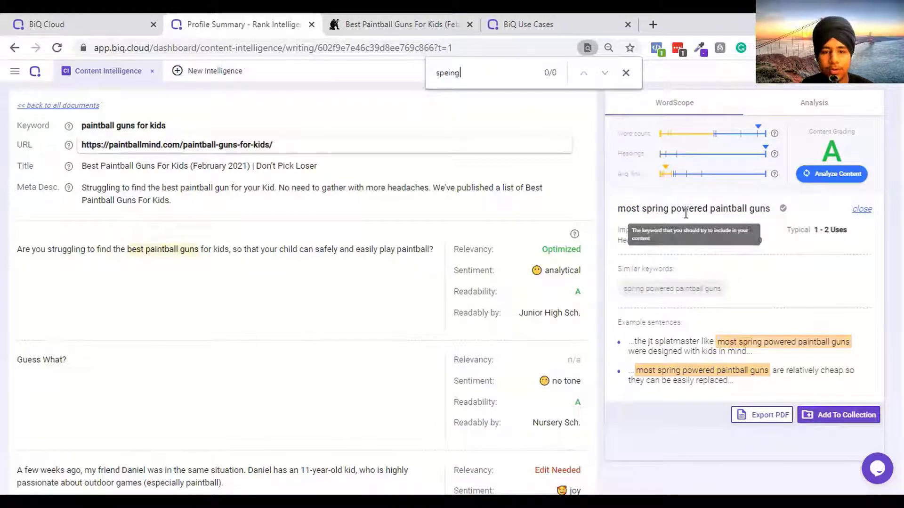
key("BackSpace")
key("BackSpace")
key("BackSpace")
type("ring po")
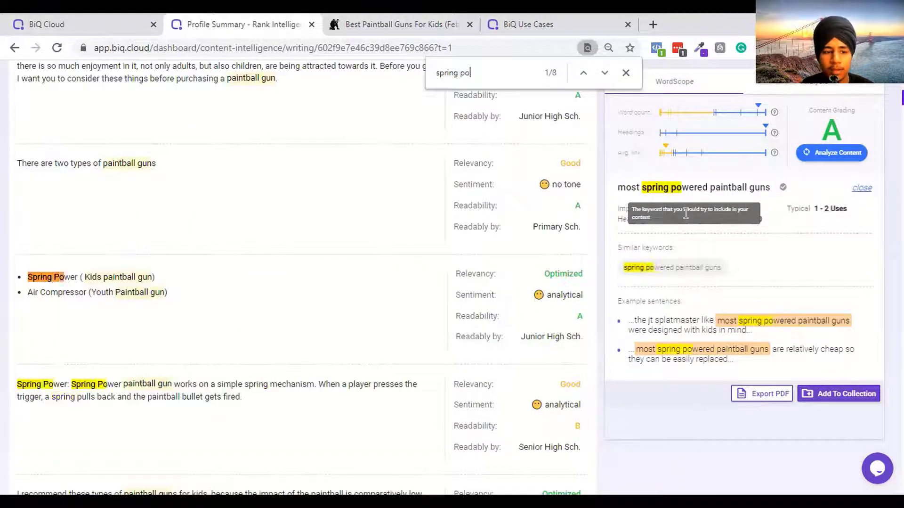
type("wered pain")
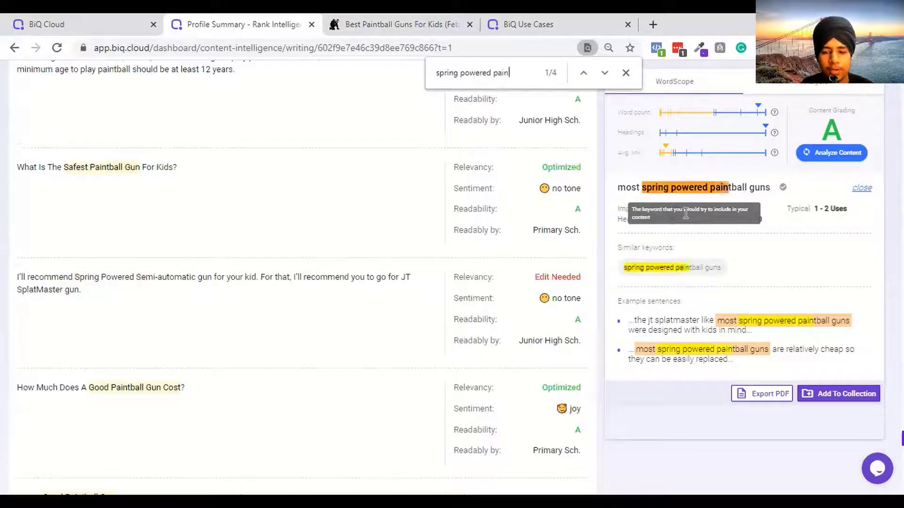
key("Return")
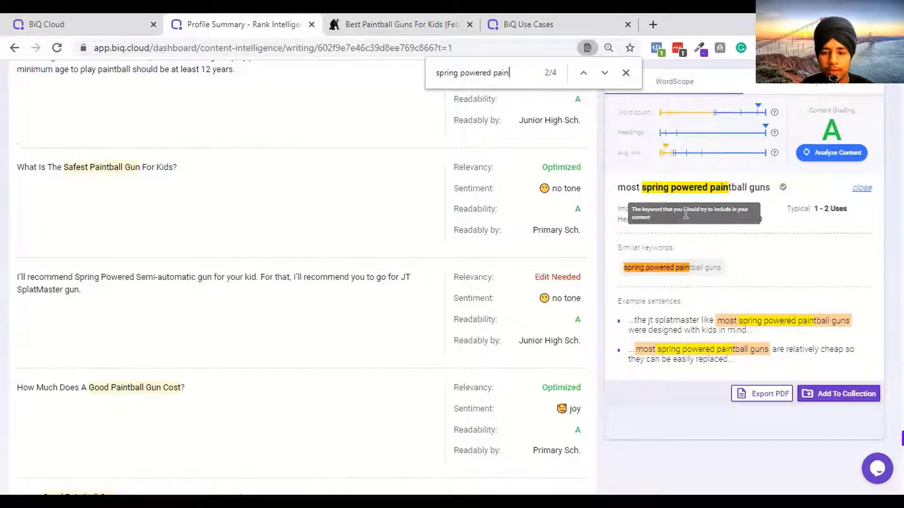
key("BackSpace")
key("BackSpace")
key("BackSpace")
key("BackSpace")
key("BackSpace")
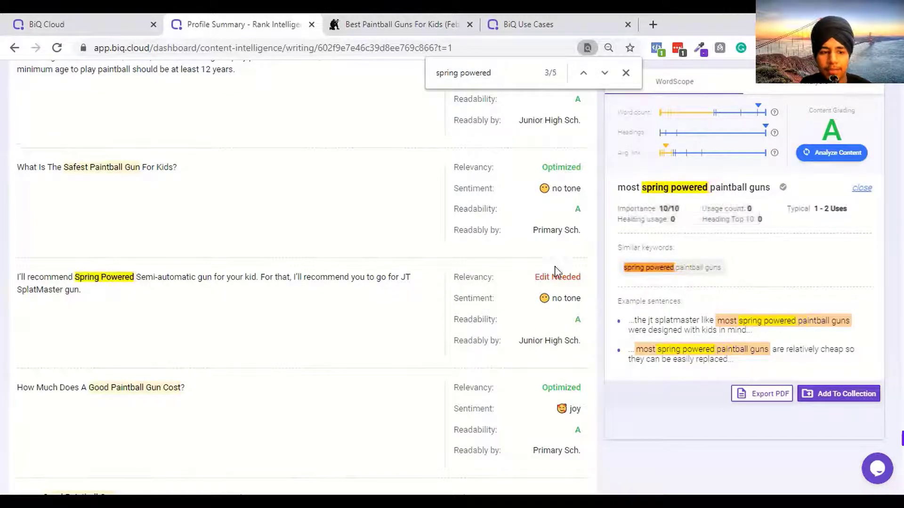
Review the keyword's 10/10 importance and spring powered paintball guns example sentences, then close the search.
triple_click(695, 188)
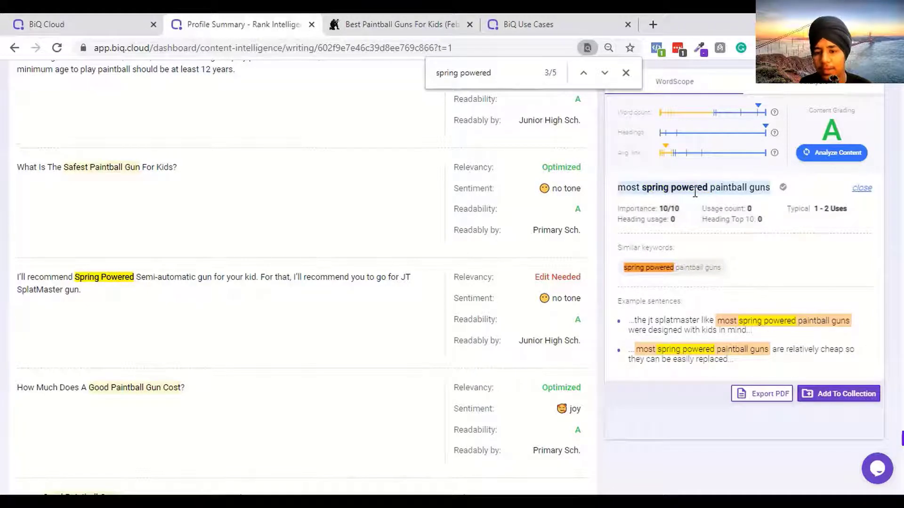
left_click(686, 229)
triple_click(655, 208)
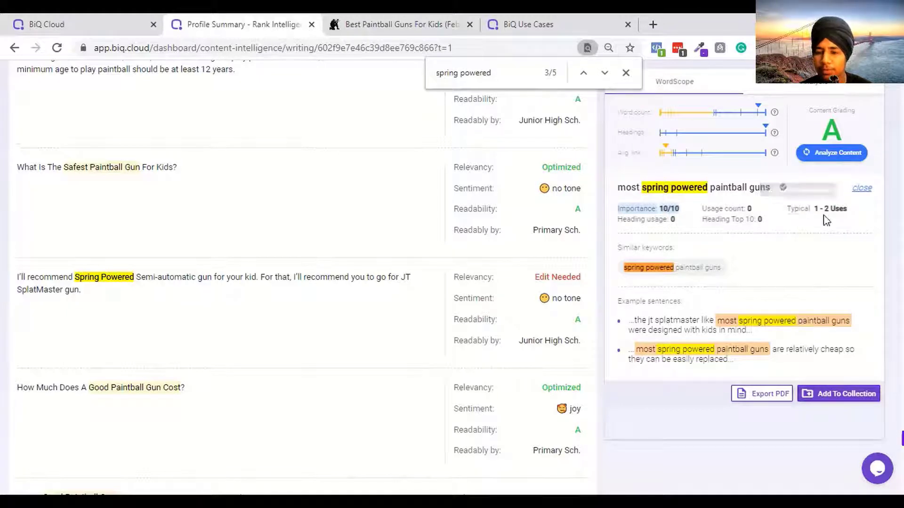
left_click(673, 267)
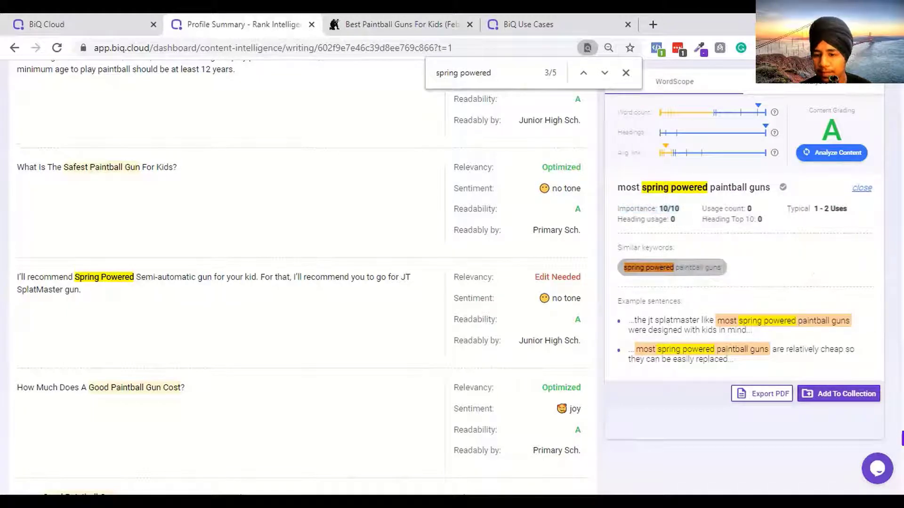
left_click_drag(704, 320, 782, 360)
triple_click(786, 358)
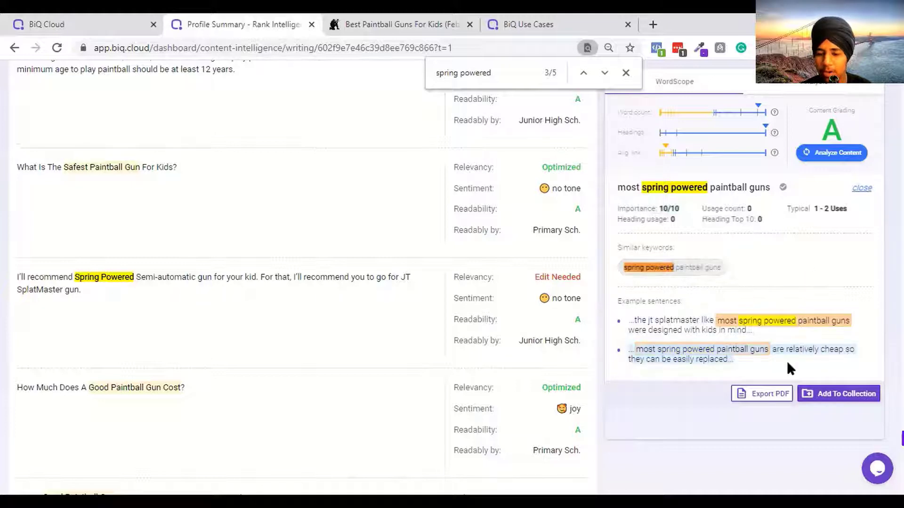
left_click(625, 73)
scroll(226, 278, "up", 15)
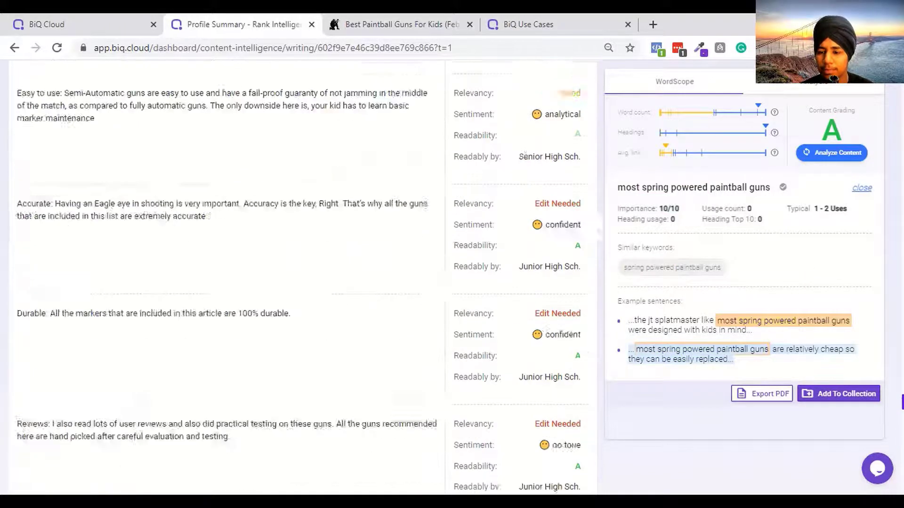
scroll(226, 278, "up", 20)
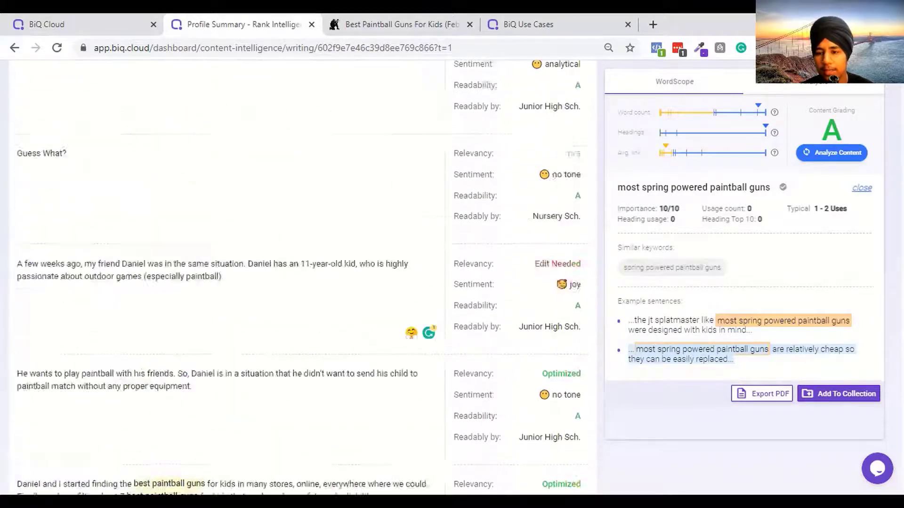
scroll(301, 278, "up", 5)
left_click(862, 210)
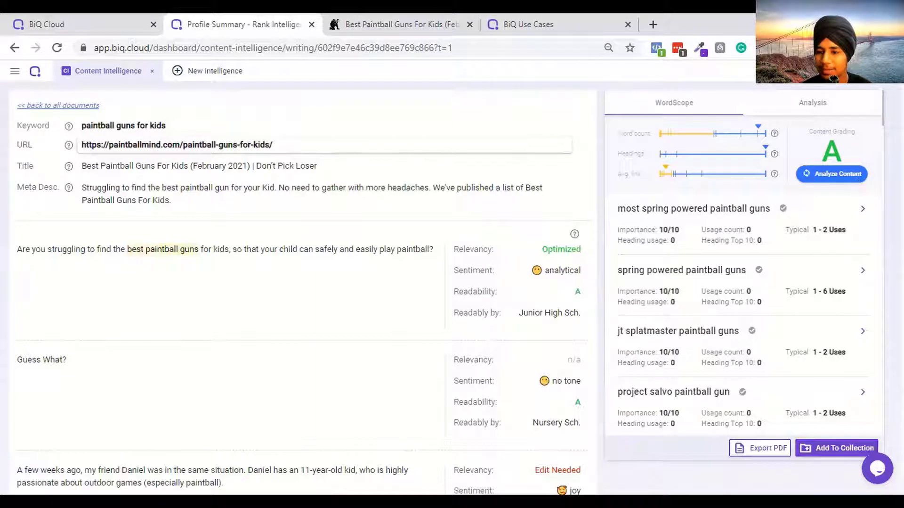
scroll(744, 273, "down", 15)
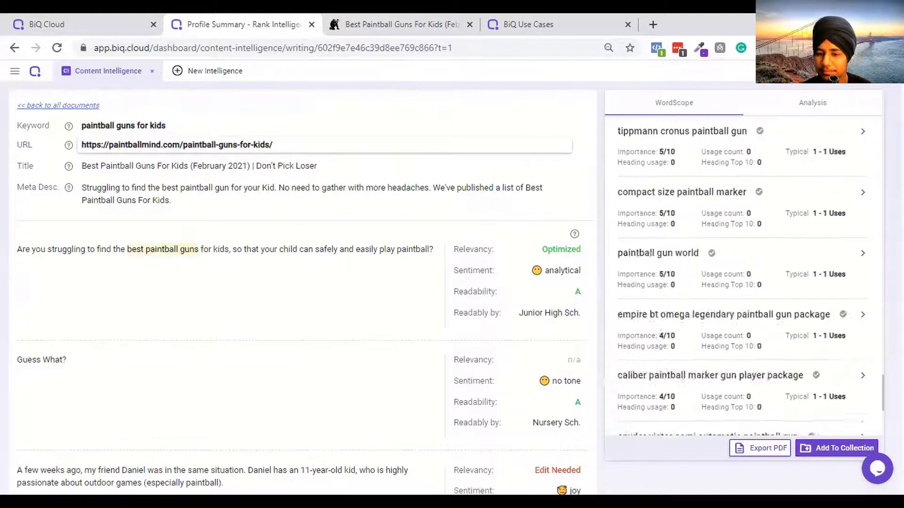
scroll(874, 353, "up", 10)
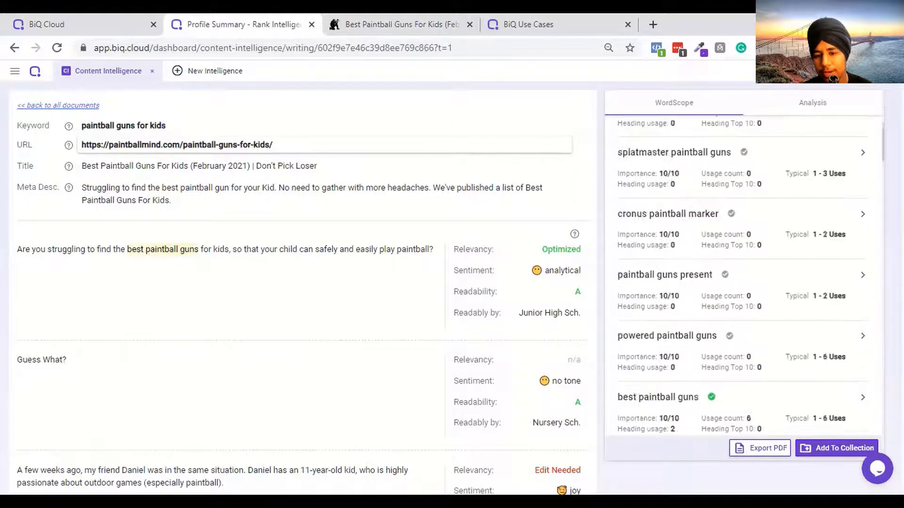
scroll(752, 275, "up", 5)
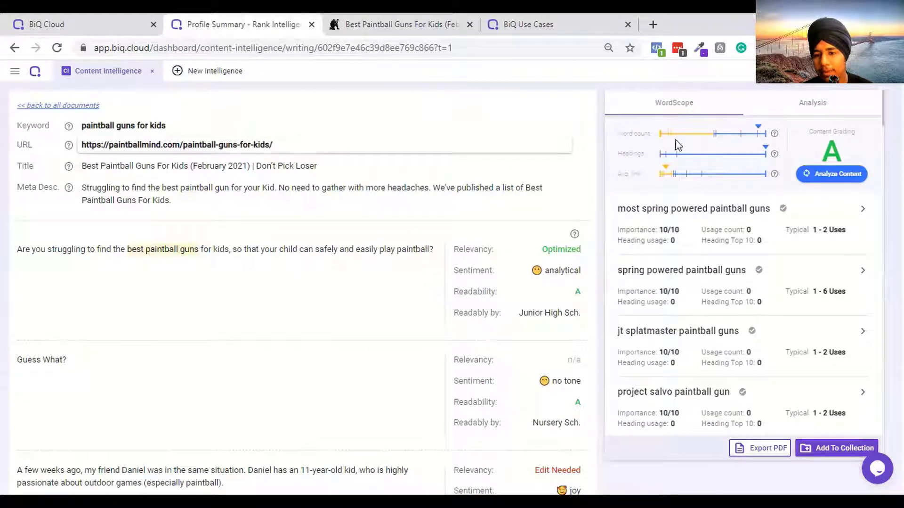
mouse_move(776, 140)
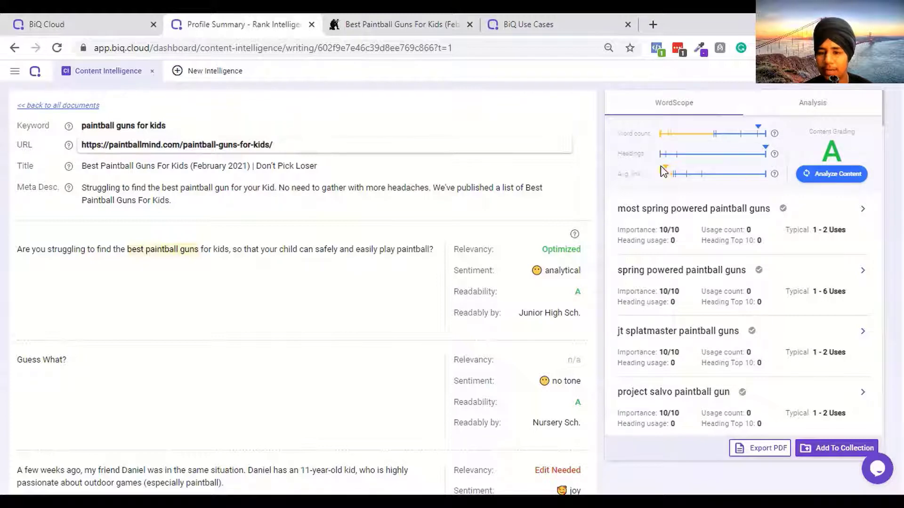
mouse_move(775, 175)
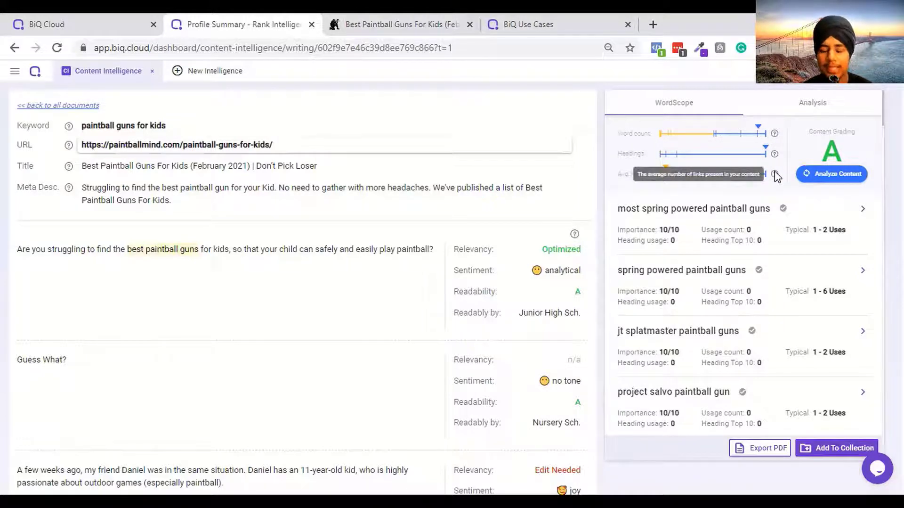
Check readability B, Fund. Score 47 and WV Score 51, then review the 56 Edit Needed sections.
left_click(810, 102)
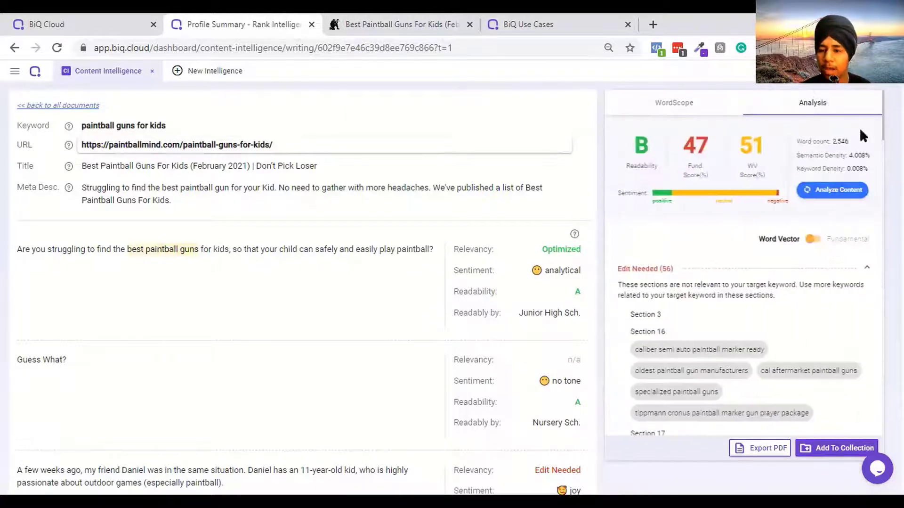
mouse_move(657, 170)
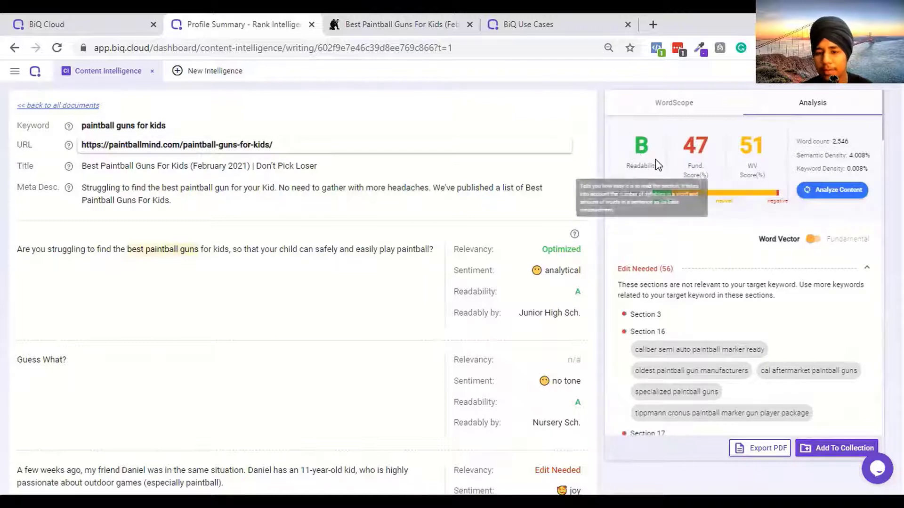
mouse_move(691, 167)
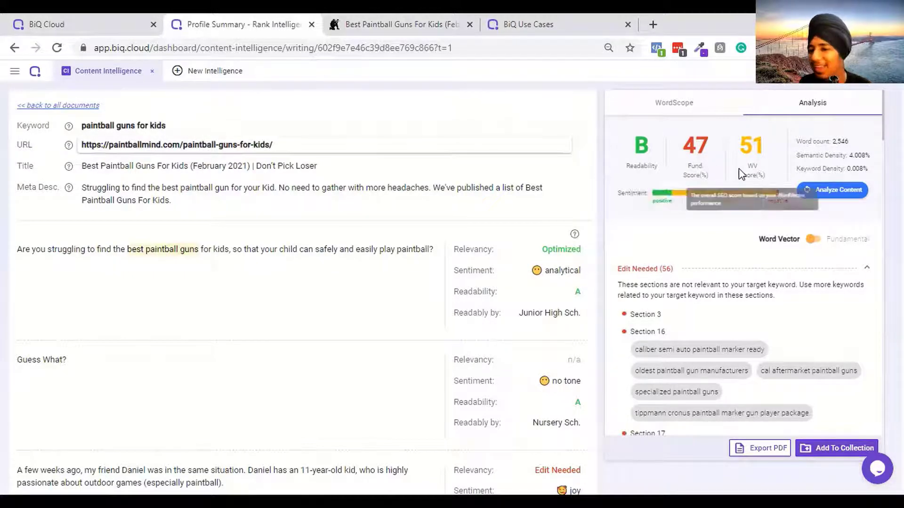
mouse_move(751, 170)
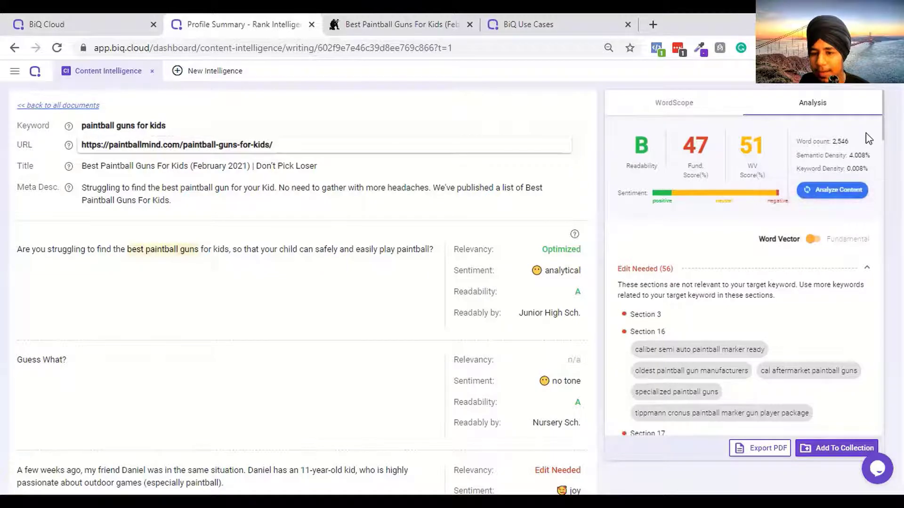
scroll(744, 282, "down", 3)
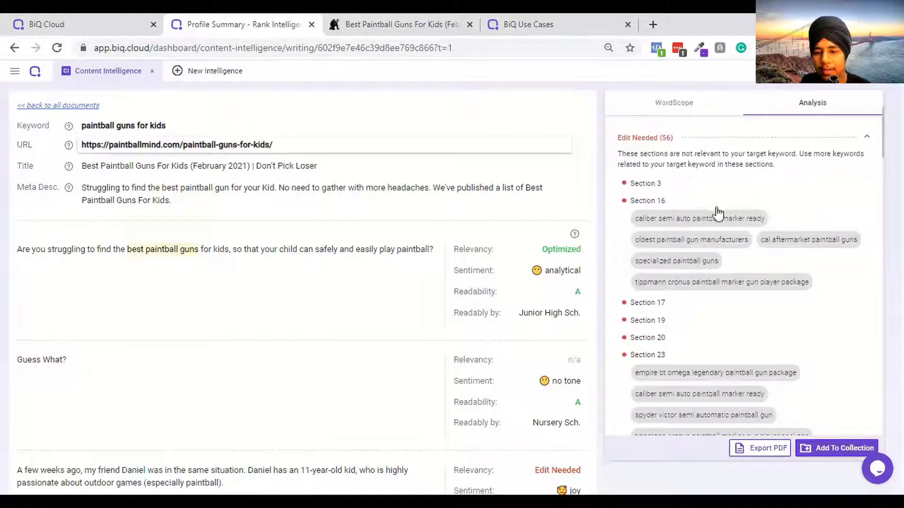
left_click_drag(618, 153, 821, 167)
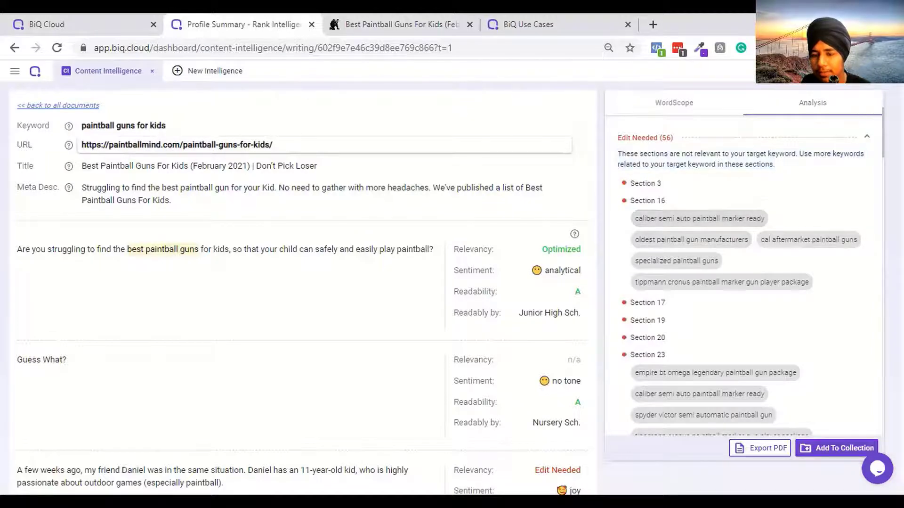
scroll(860, 452, "down", 20)
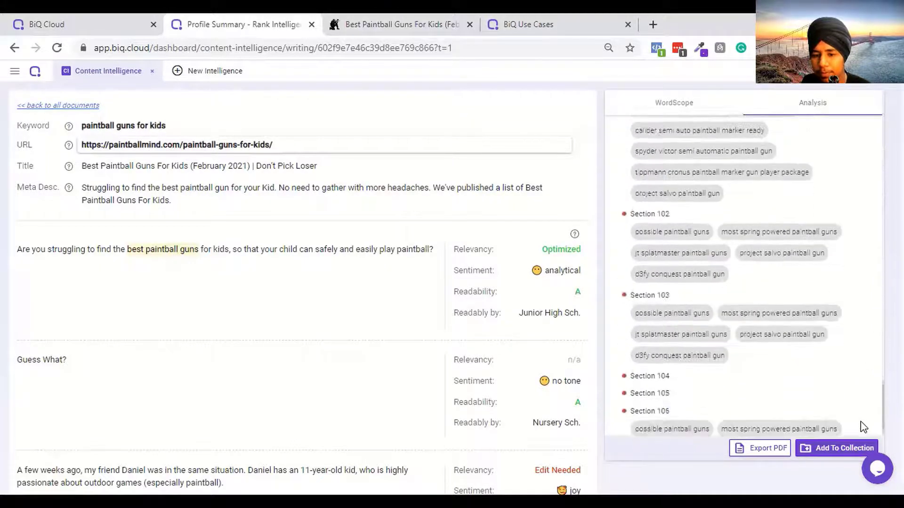
scroll(744, 273, "up", 20)
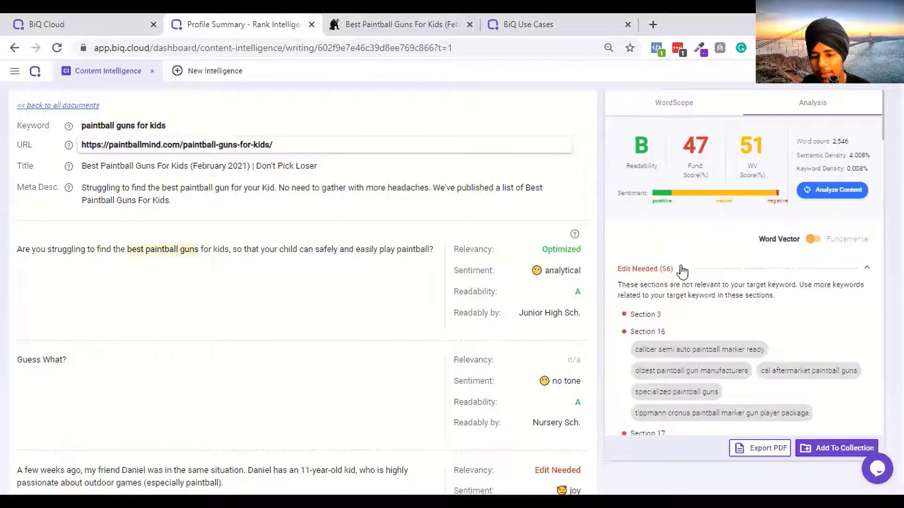
Compare Fundamental and Word Vector recommendations, then end on Word Vector with Edit Needed collapsed.
left_click(840, 271)
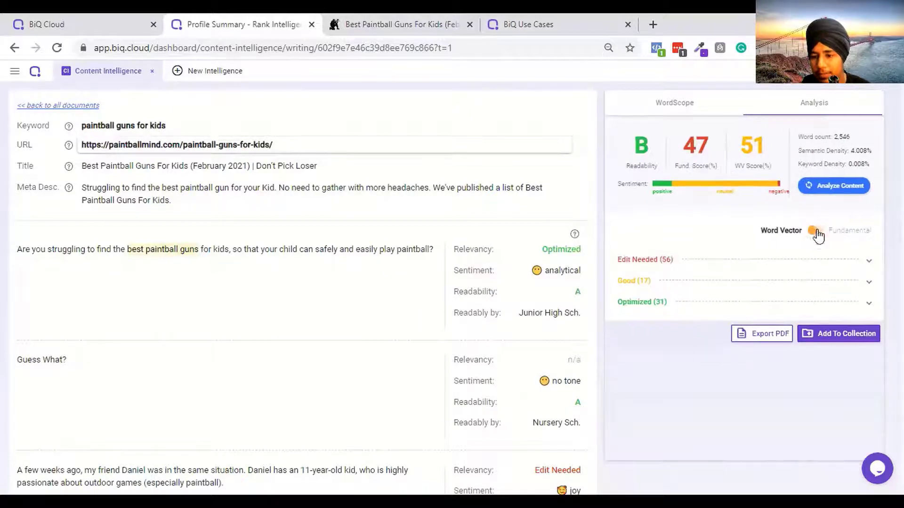
left_click(817, 231)
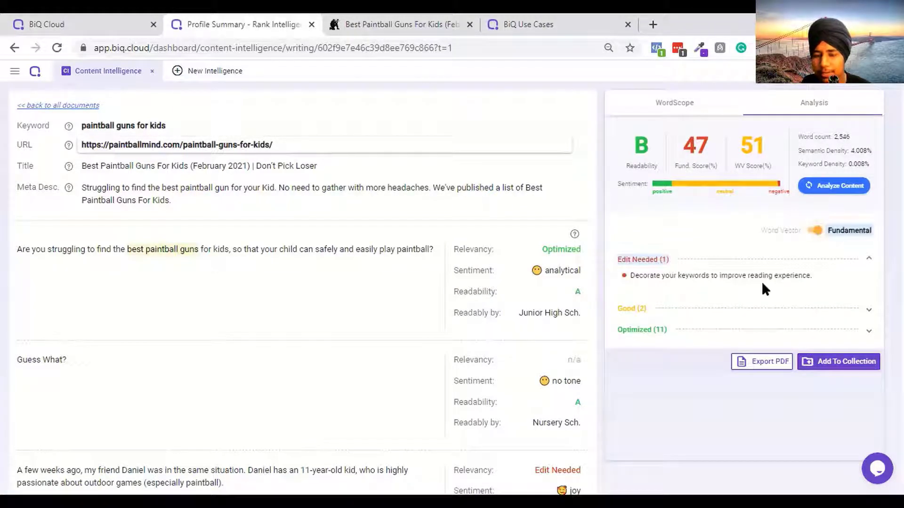
left_click(814, 232)
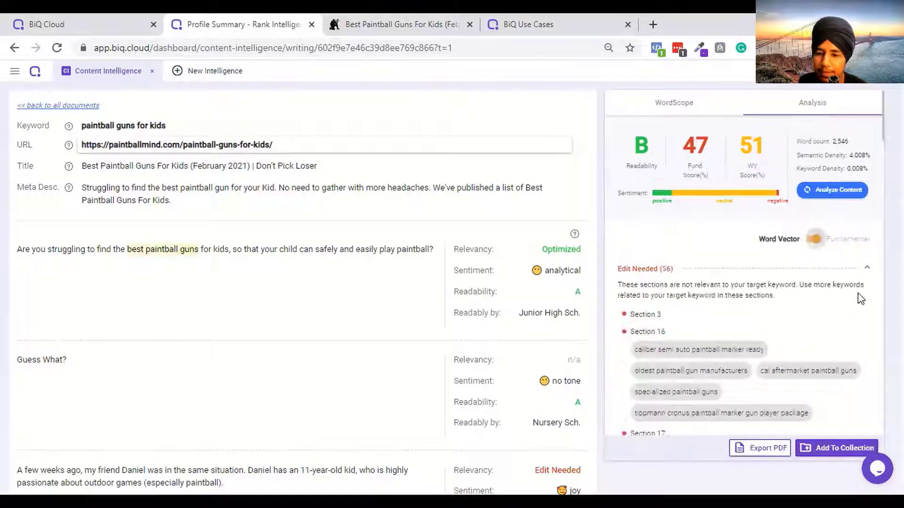
left_click(810, 240)
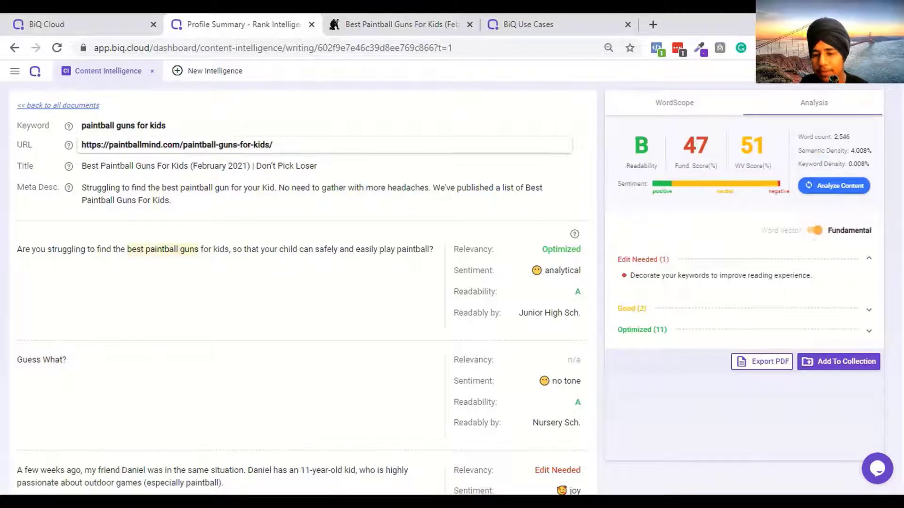
left_click(870, 307)
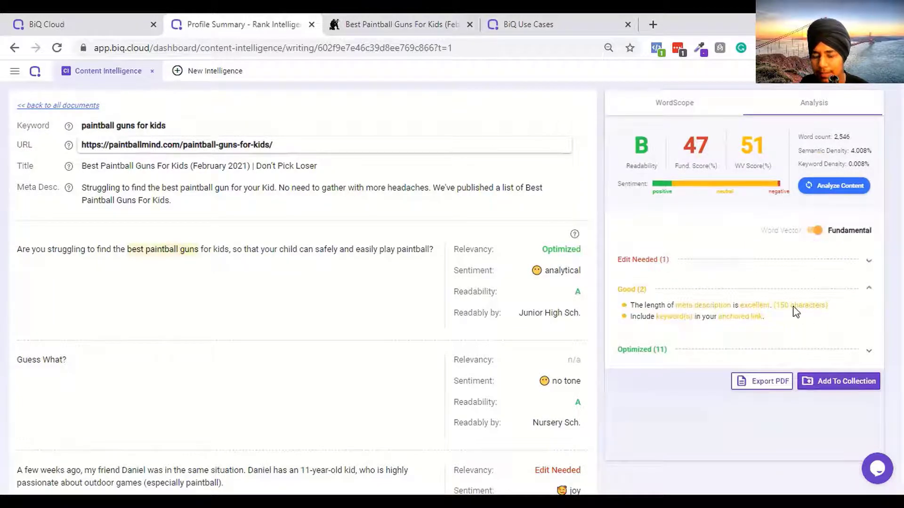
left_click(814, 231)
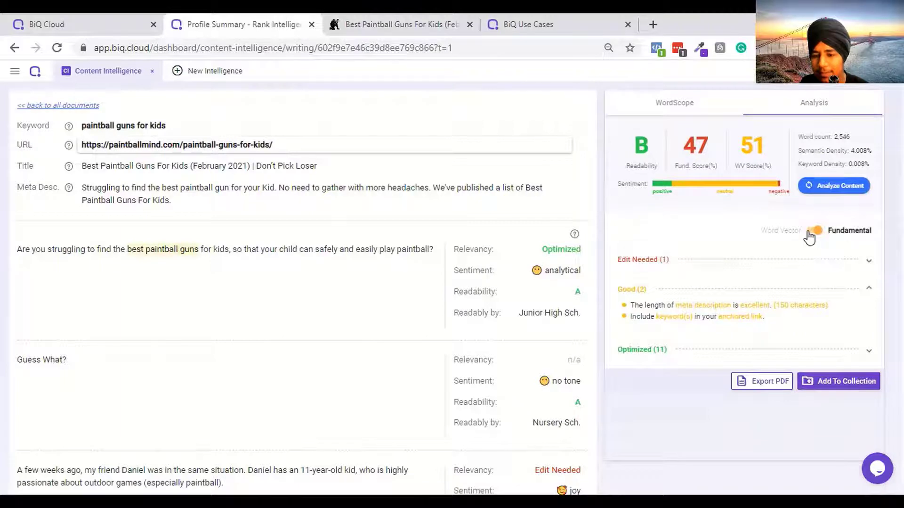
left_click(867, 267)
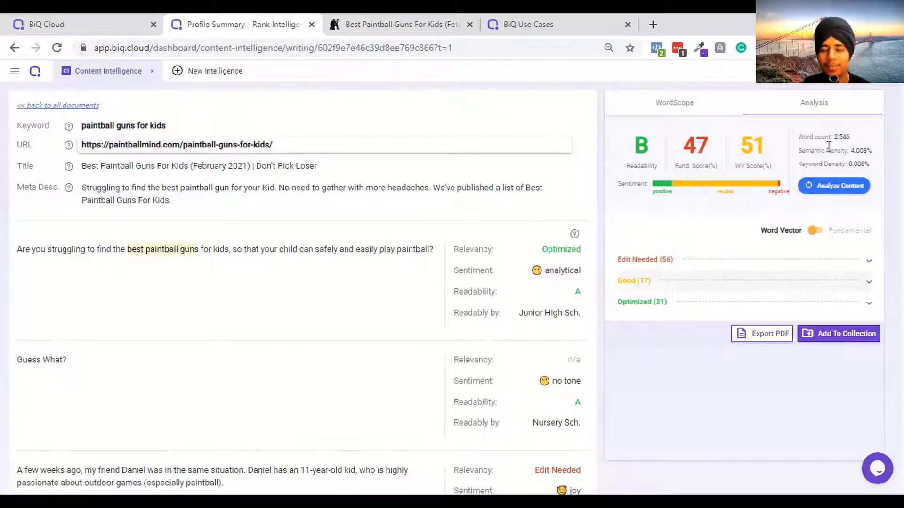
Scroll through the WordScope grading and keyword suggestions, then go back to all documents.
left_click(723, 111)
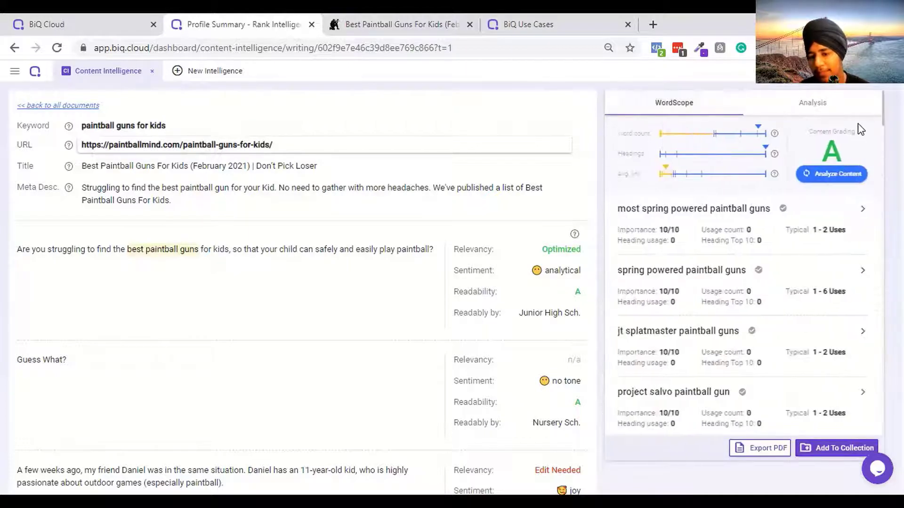
scroll(743, 273, "down", 15)
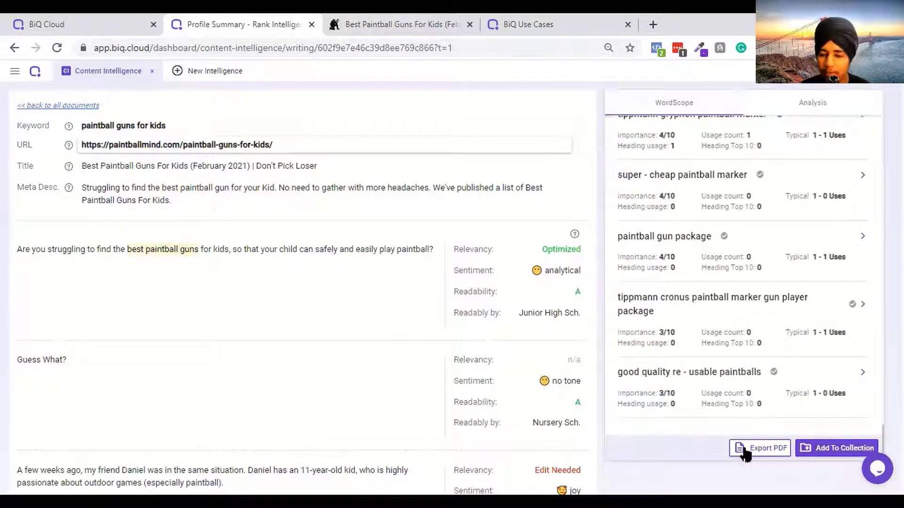
scroll(746, 454, "down", 20)
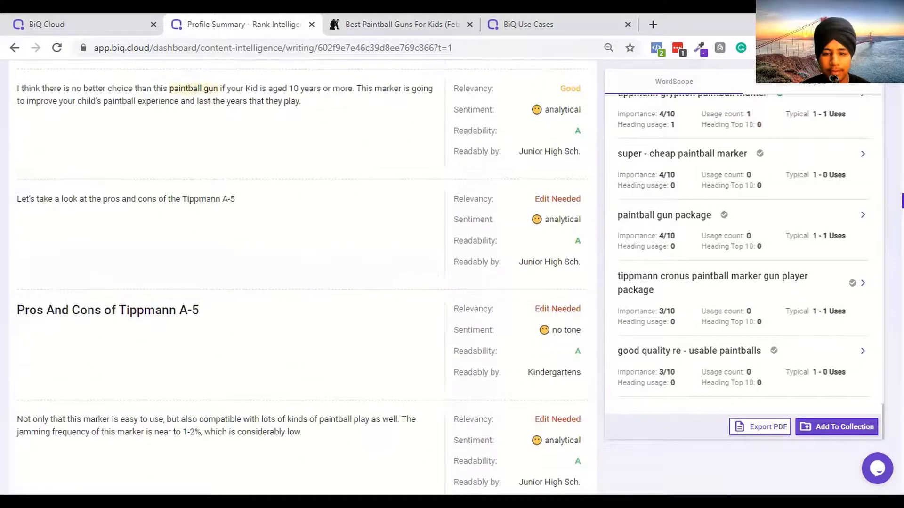
scroll(301, 277, "down", 20)
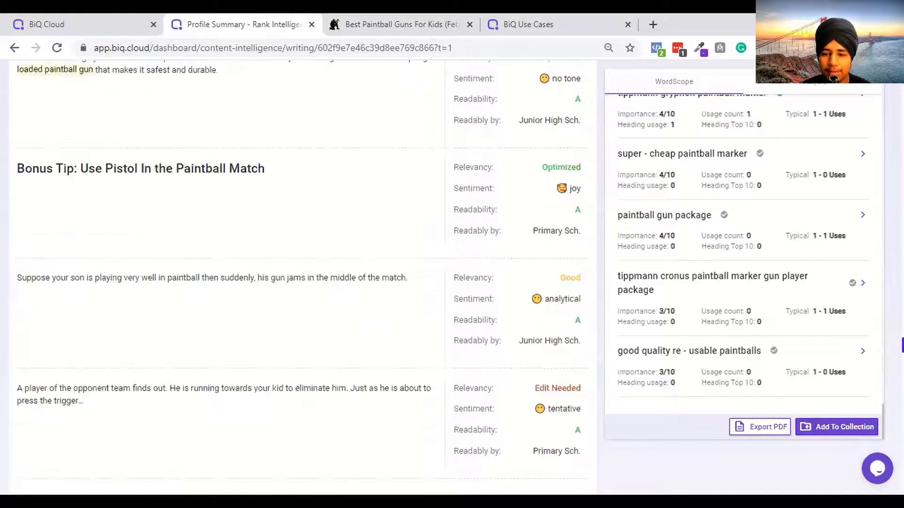
key("Home")
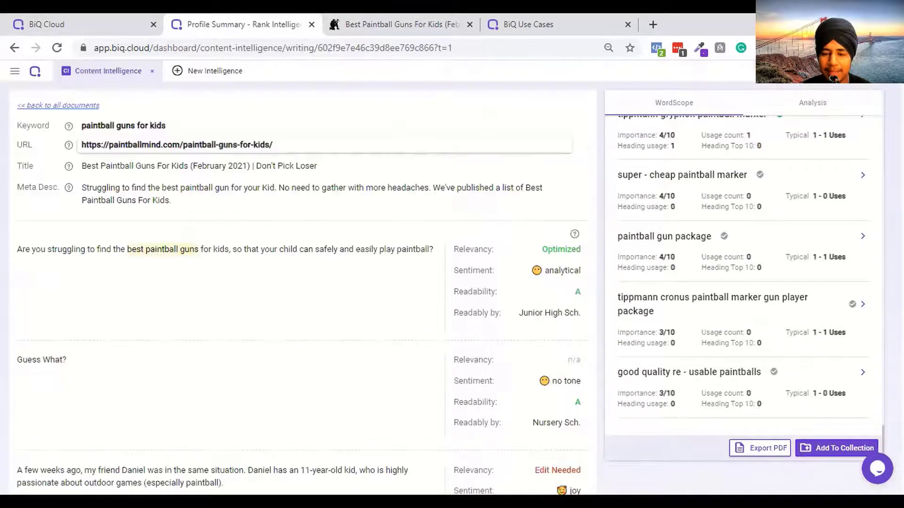
left_click(74, 106)
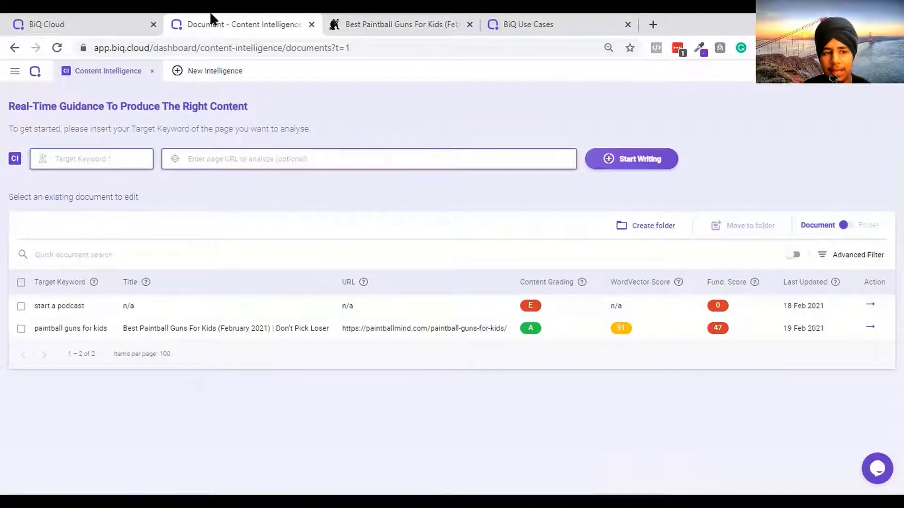
Try a Content Ideas search in Keyword Intelligence, reload that page, and return to the other BiQ tab.
left_click(74, 19)
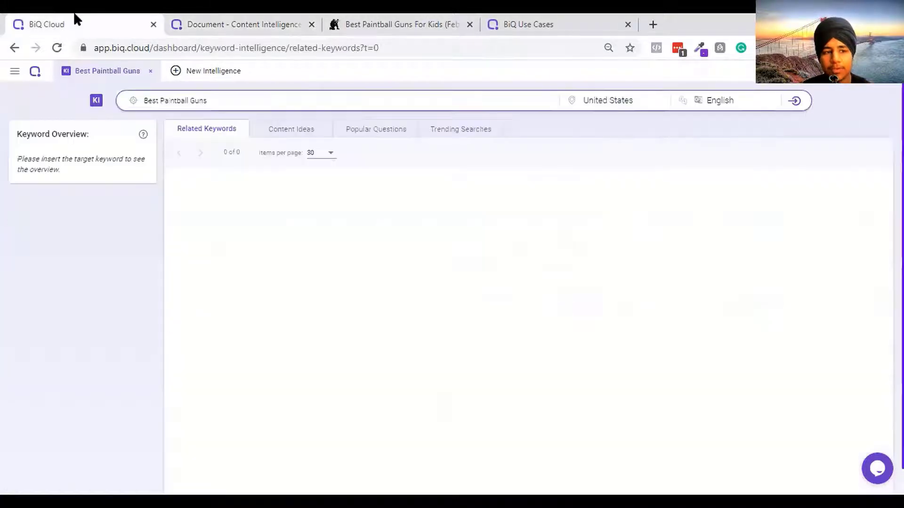
left_click(284, 126)
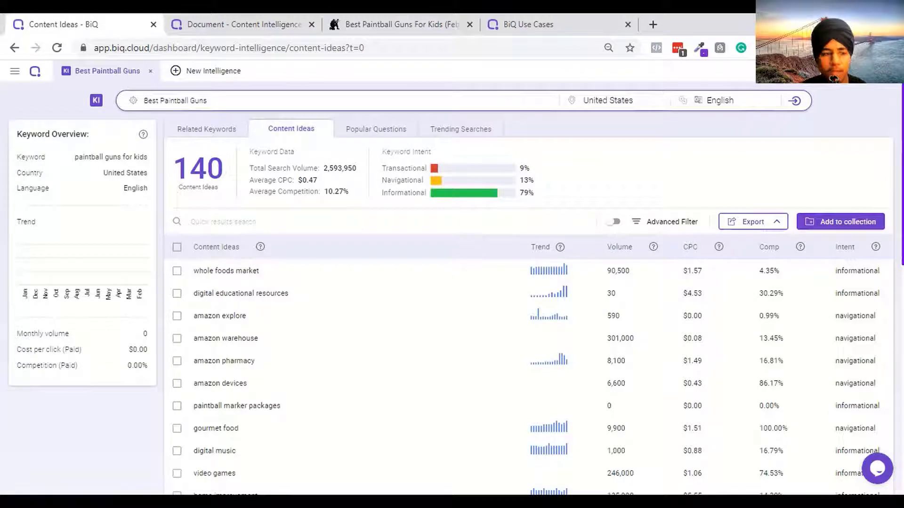
left_click(362, 221)
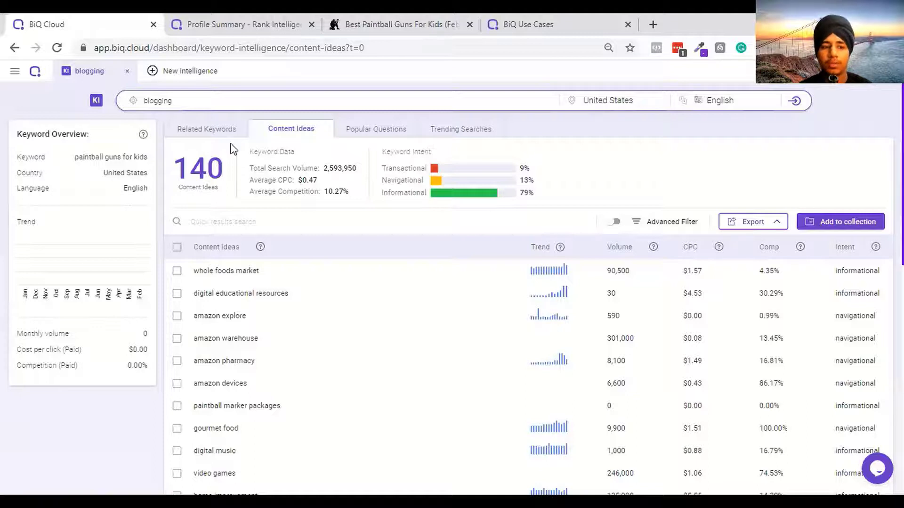
key("F5")
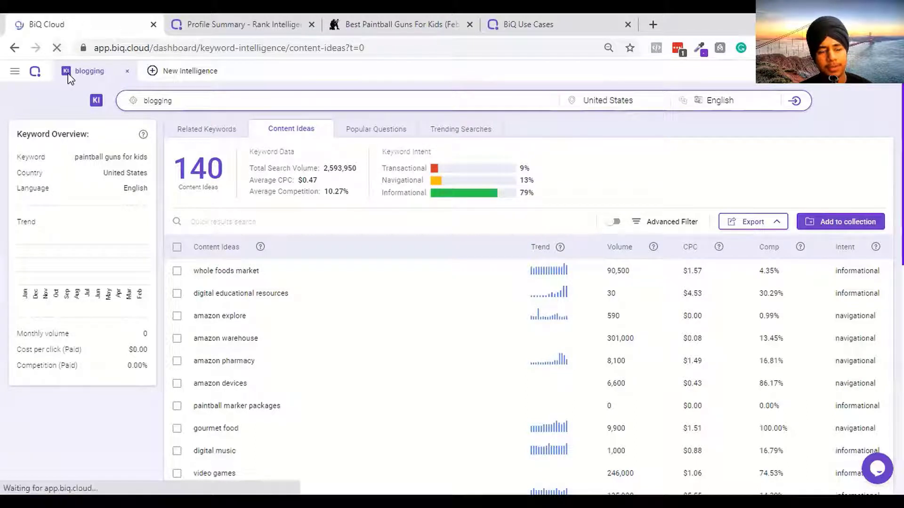
left_click(192, 21)
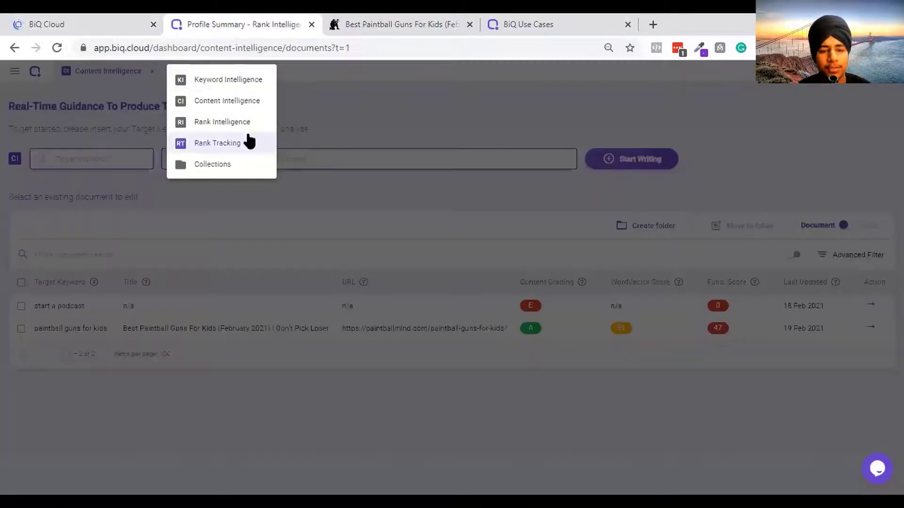
Open Rank Intelligence, dismiss the new profile form, and select the surfsaas.com profile.
left_click(202, 124)
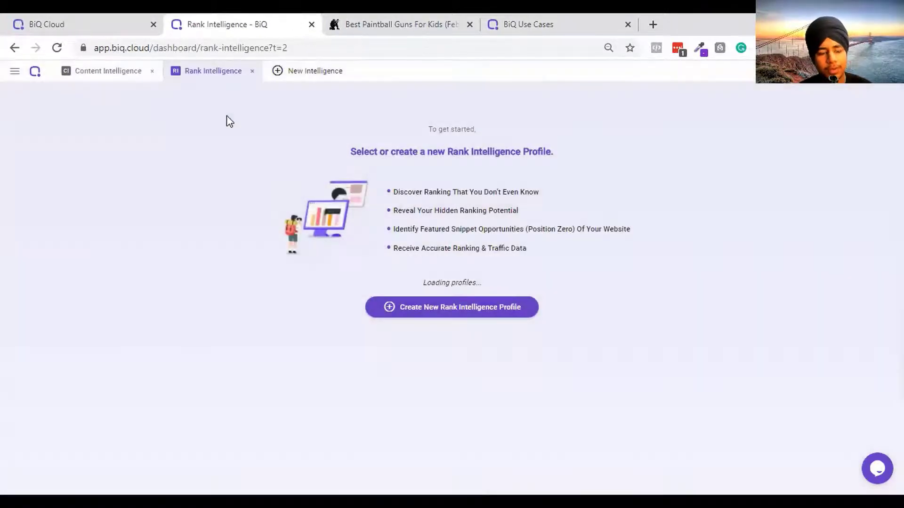
left_click(410, 306)
left_click(602, 215)
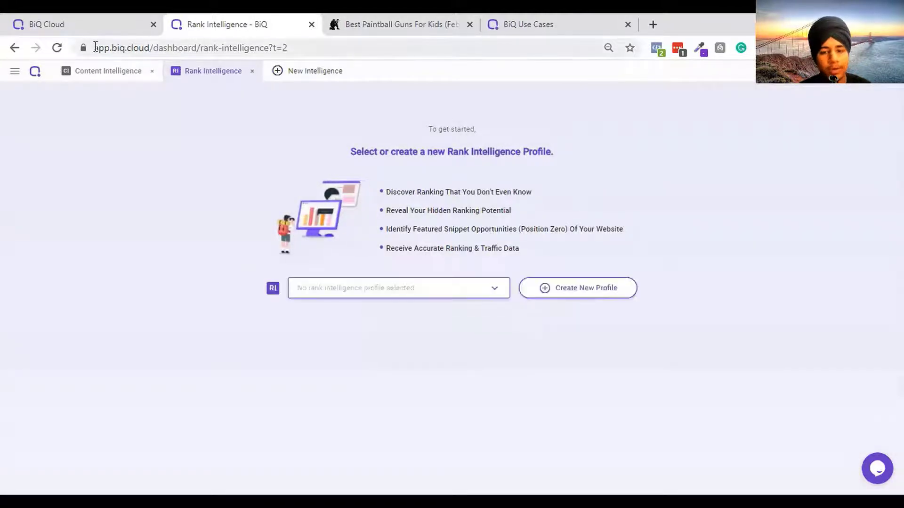
left_click(495, 282)
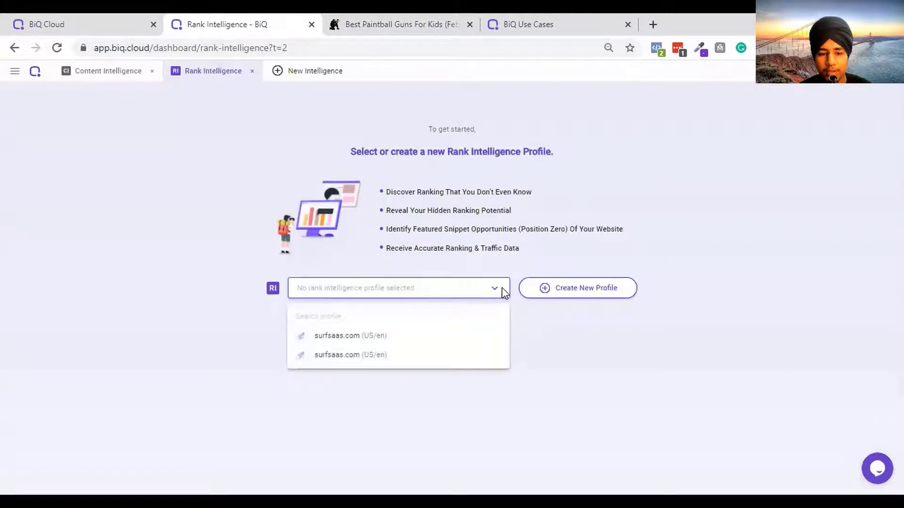
left_click(425, 349)
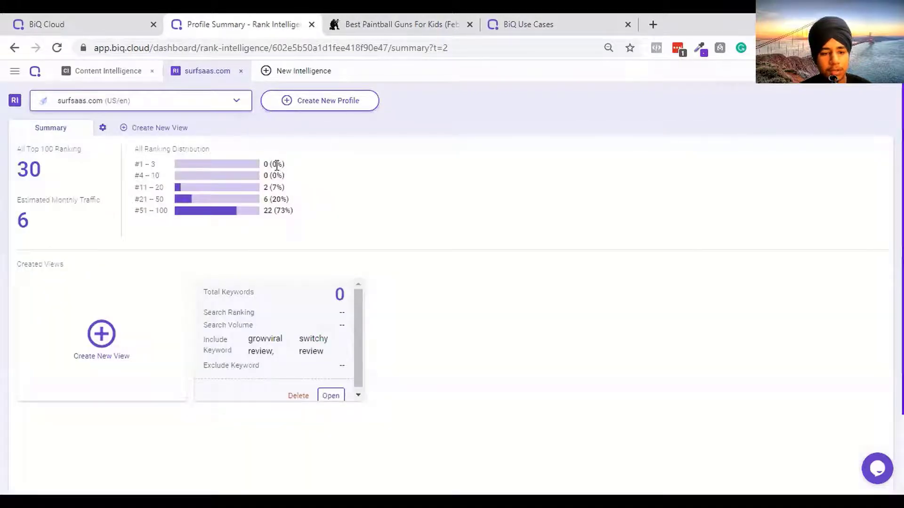
Switch to the second surfsaas.com profile's summary, then go to the Keyword Intelligence tab.
left_click(186, 104)
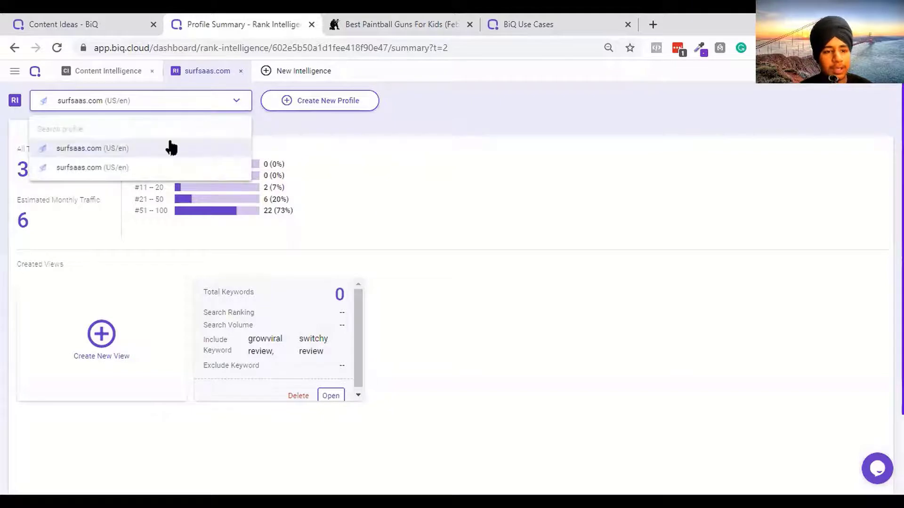
left_click(318, 275)
left_click_drag(313, 349, 349, 301)
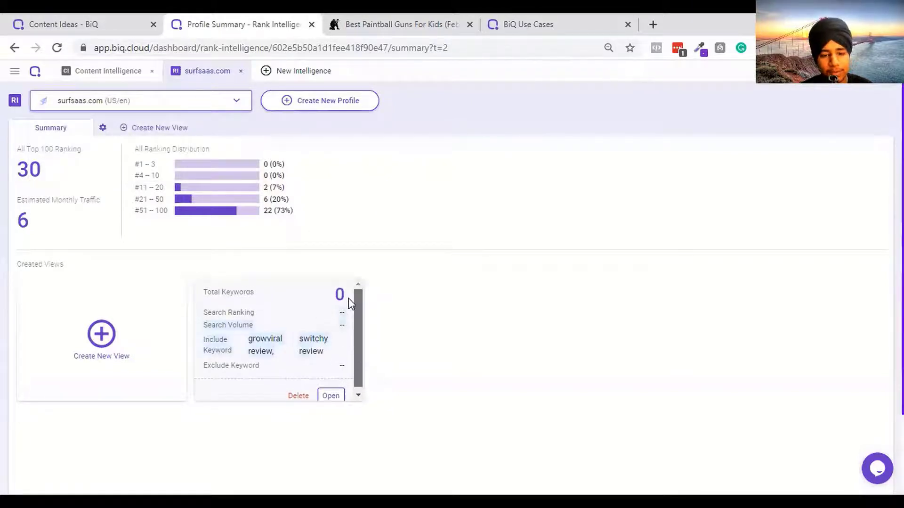
left_click(211, 108)
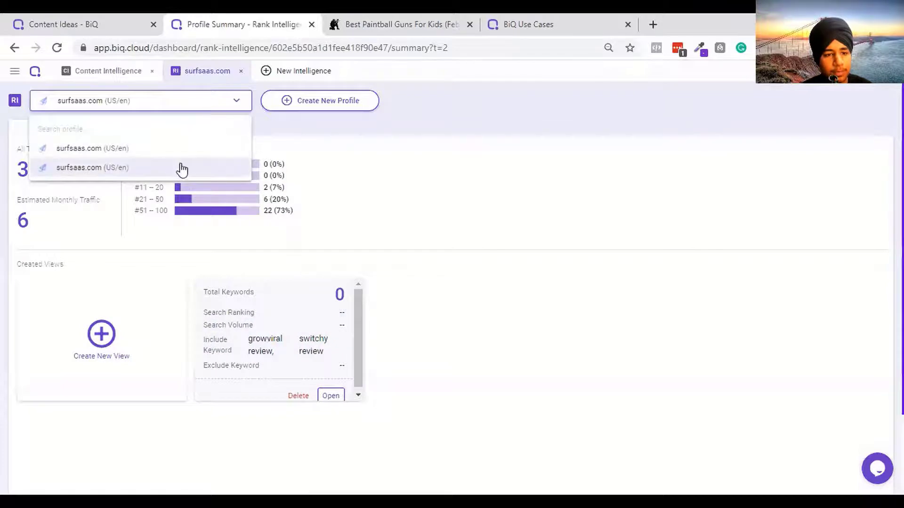
left_click(182, 168)
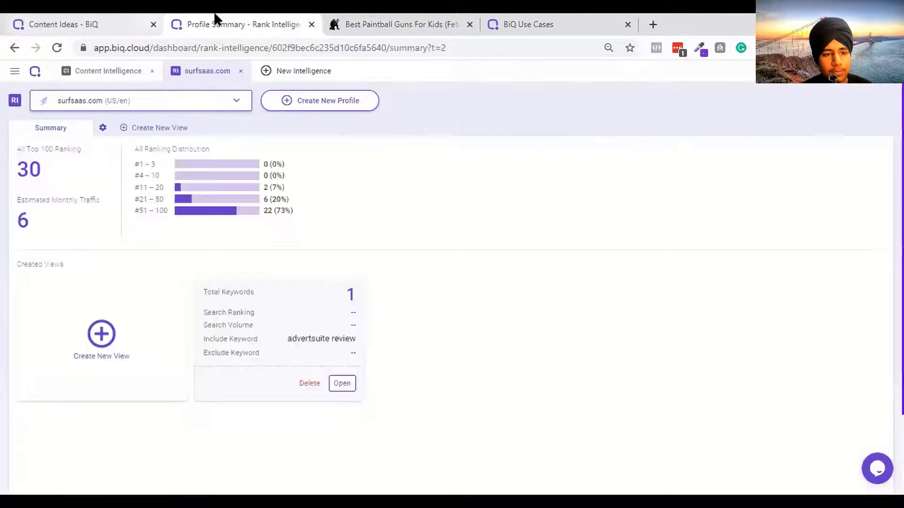
key("ctrl+shift+Tab")
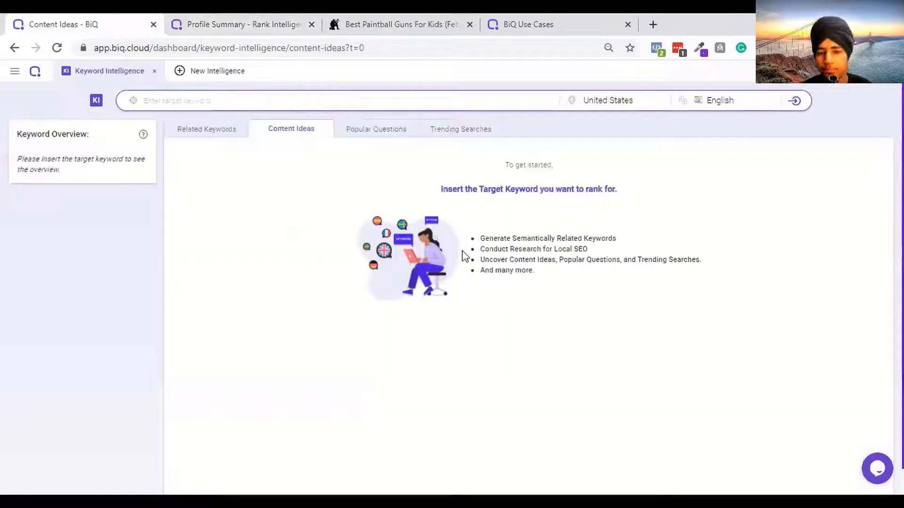
Look through the Related Keywords, Popular Questions, Trending Searches and Content Ideas sections.
left_click(231, 129)
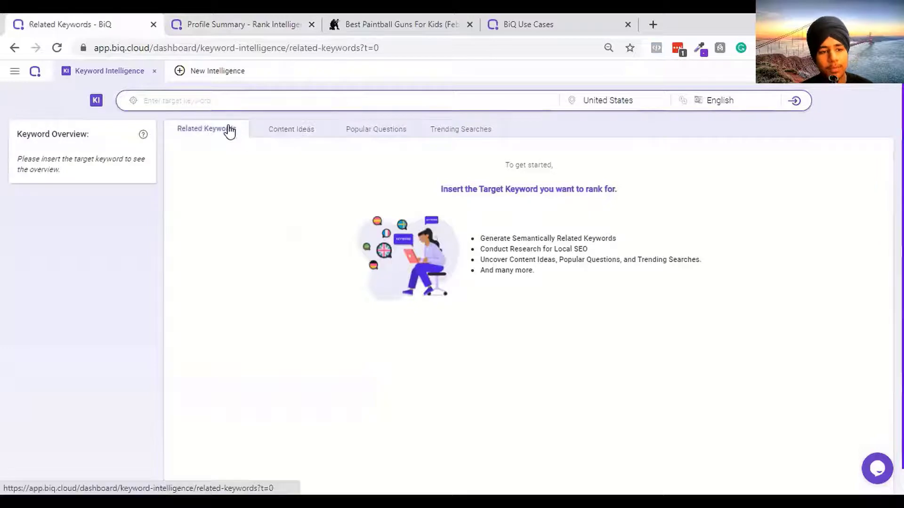
left_click(371, 133)
left_click(454, 134)
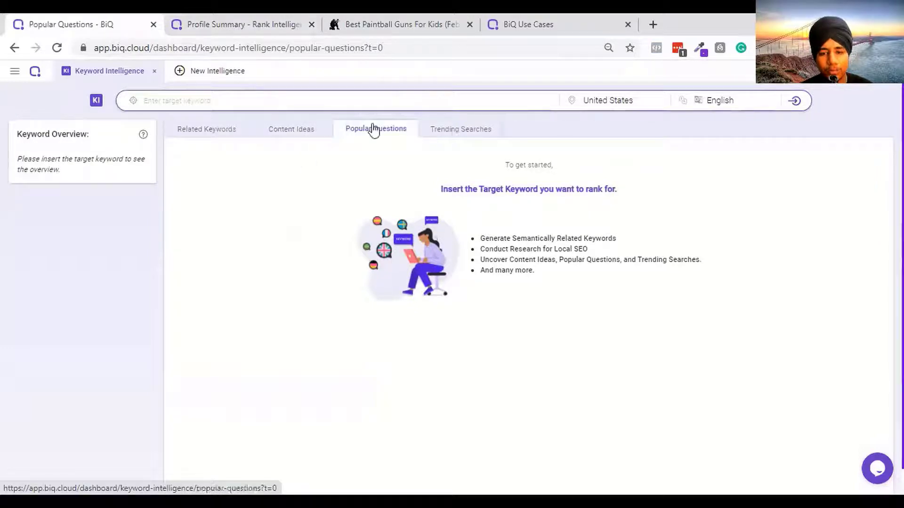
left_click_drag(291, 128, 362, 125)
left_click(241, 135)
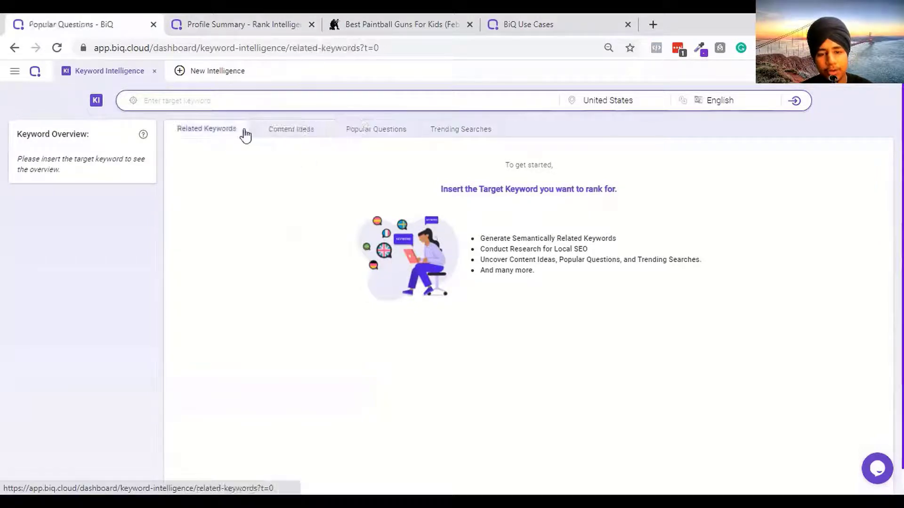
Research related keywords for 'podcast' and scroll through the 359 results.
type("podc")
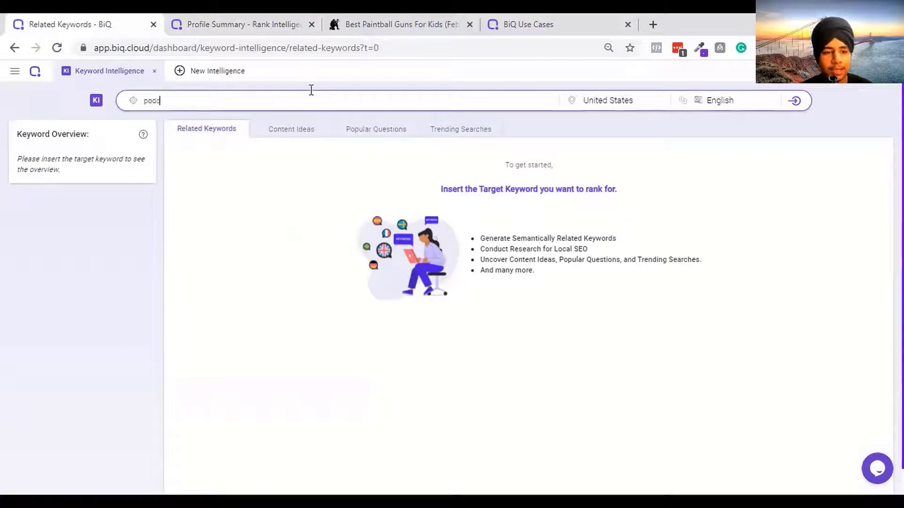
type("ast")
key("Return")
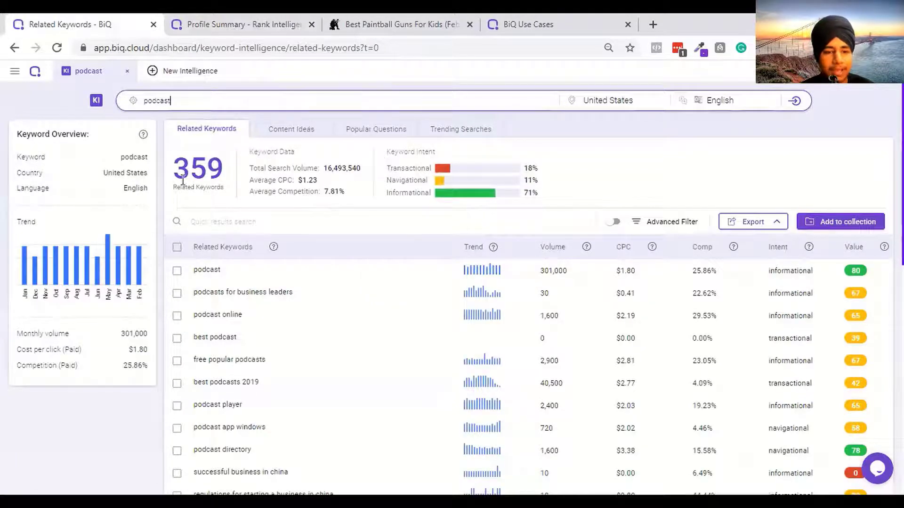
scroll(575, 178, "down", 4)
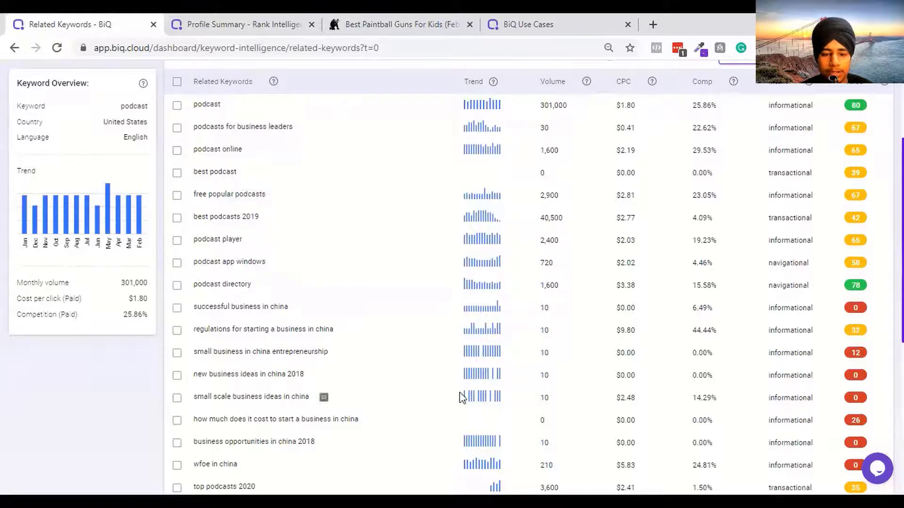
scroll(278, 261, "up", 1)
scroll(529, 278, "up", 3)
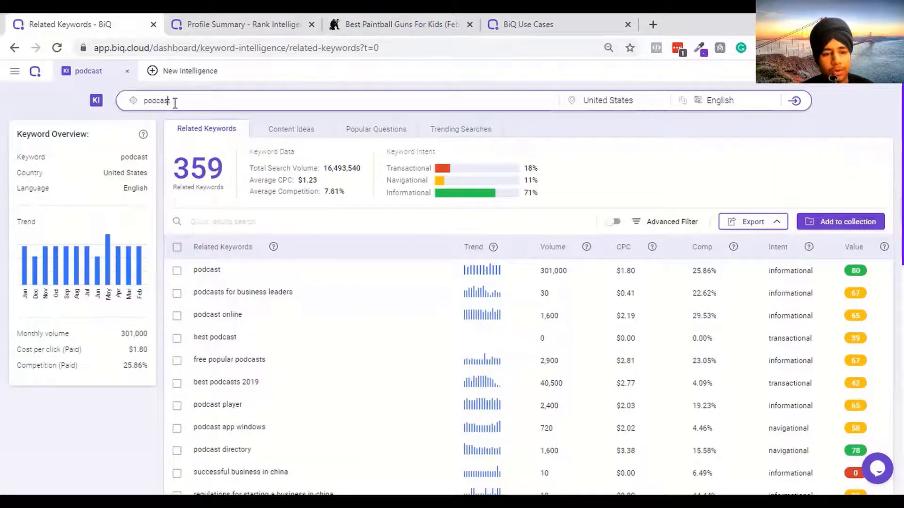
Change the keyword to 'start a podcast' and browse its 377 related keywords.
type("tart a")
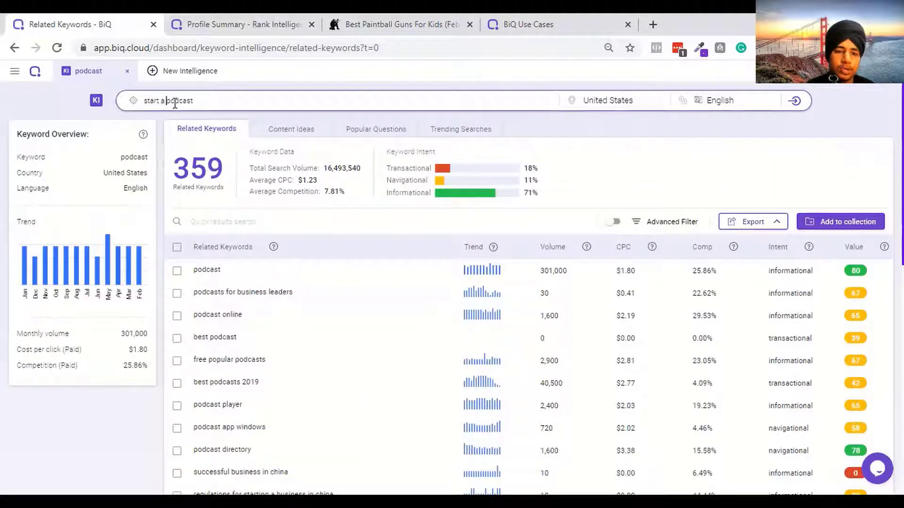
key("Return")
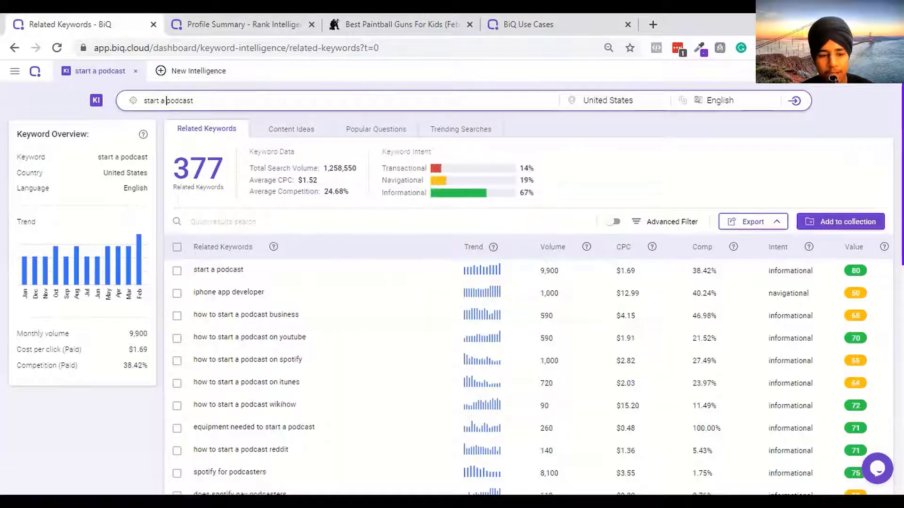
scroll(247, 308, "down", 1)
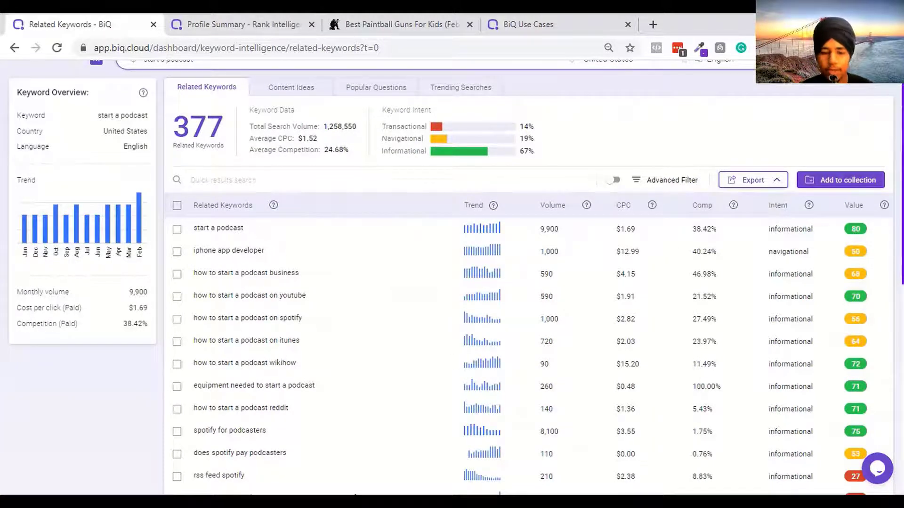
scroll(311, 292, "down", 2)
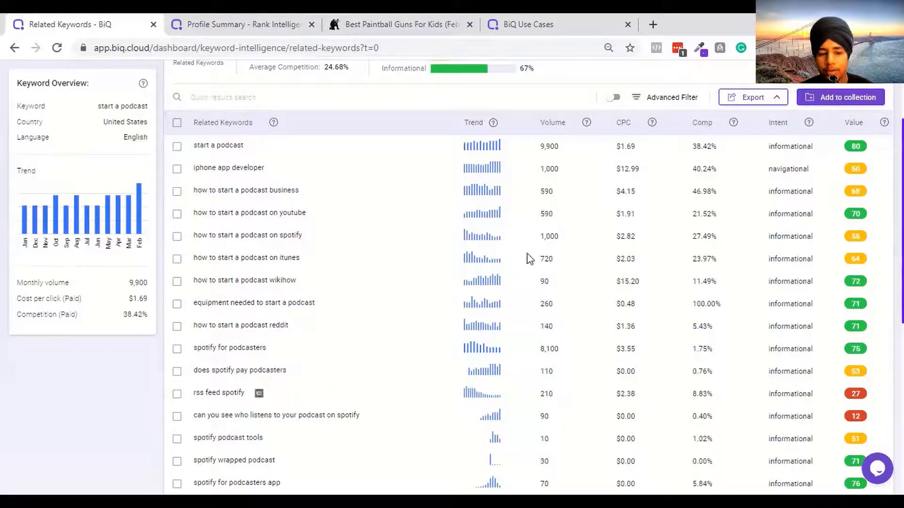
scroll(534, 277, "down", 8)
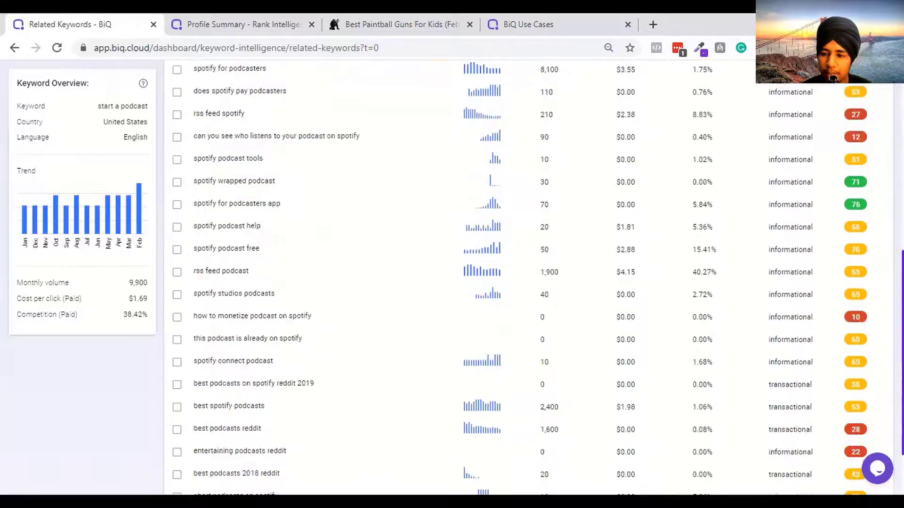
scroll(372, 219, "up", 8)
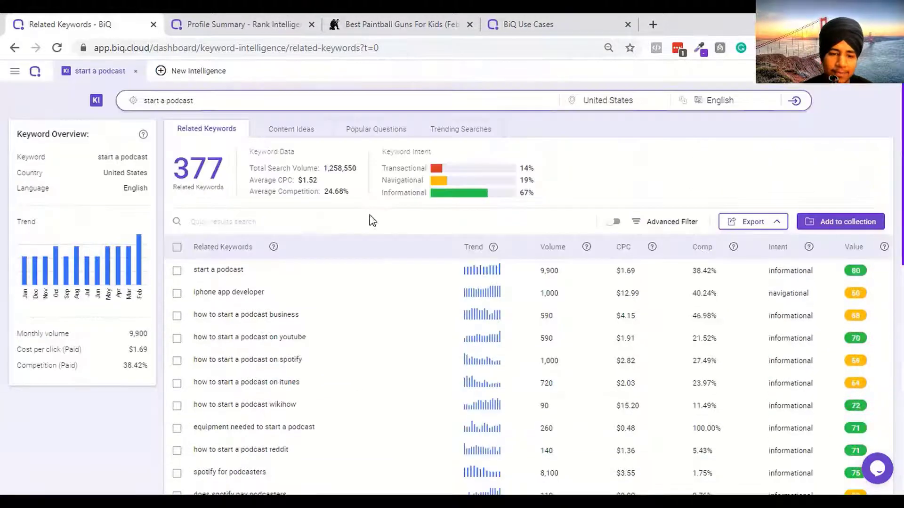
Toggle select-all on and off, then sort the keywords by Value, lowest first.
left_click(177, 247)
left_click(179, 248)
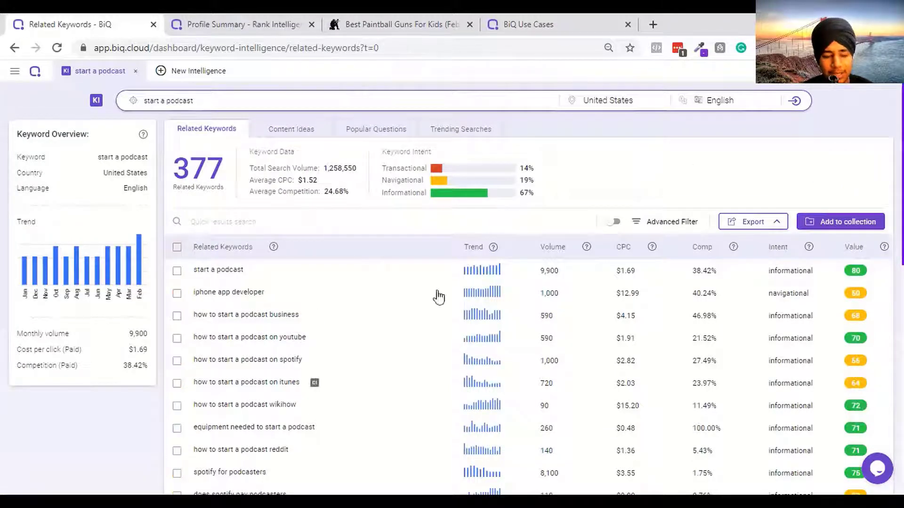
scroll(278, 343, "down", 7)
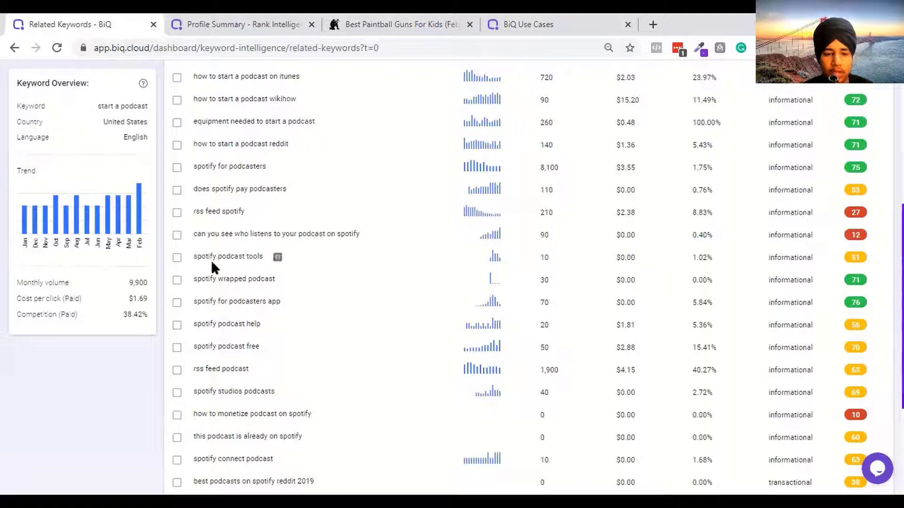
left_click_drag(194, 234, 372, 243)
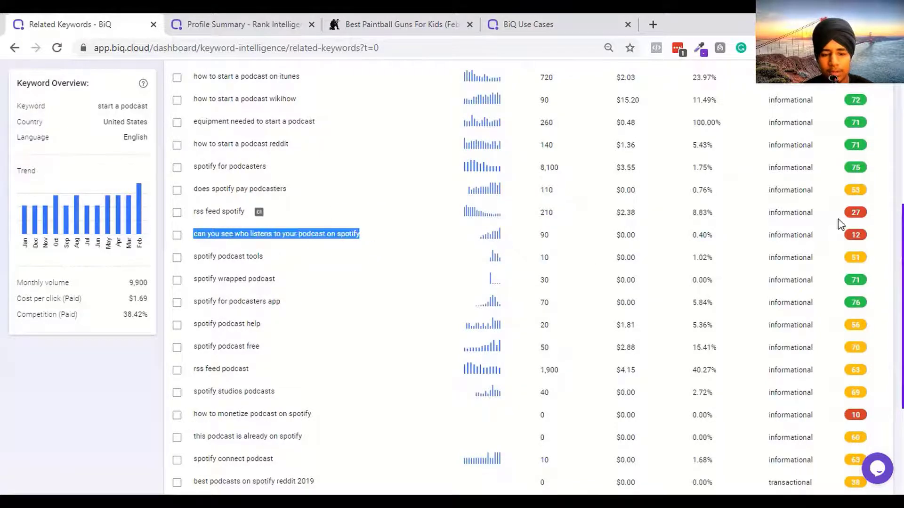
scroll(840, 221, "up", 4)
scroll(839, 222, "up", 2)
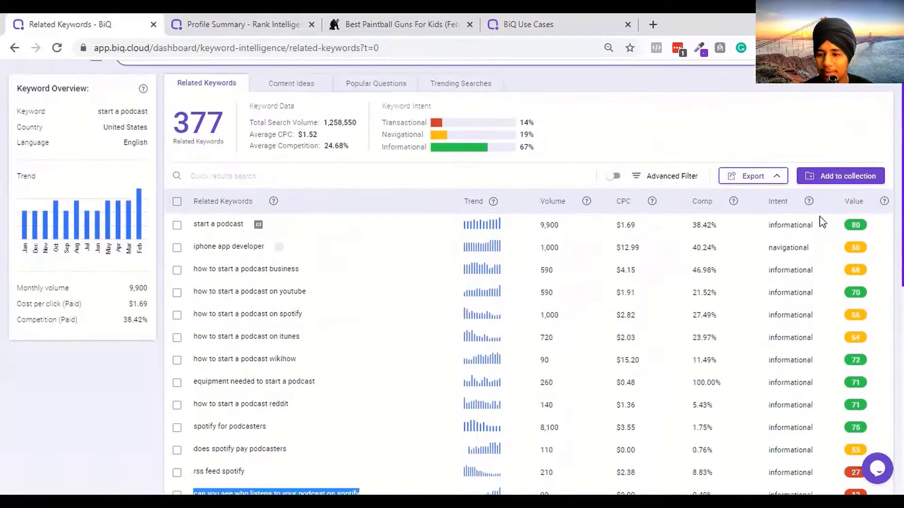
left_click(850, 203)
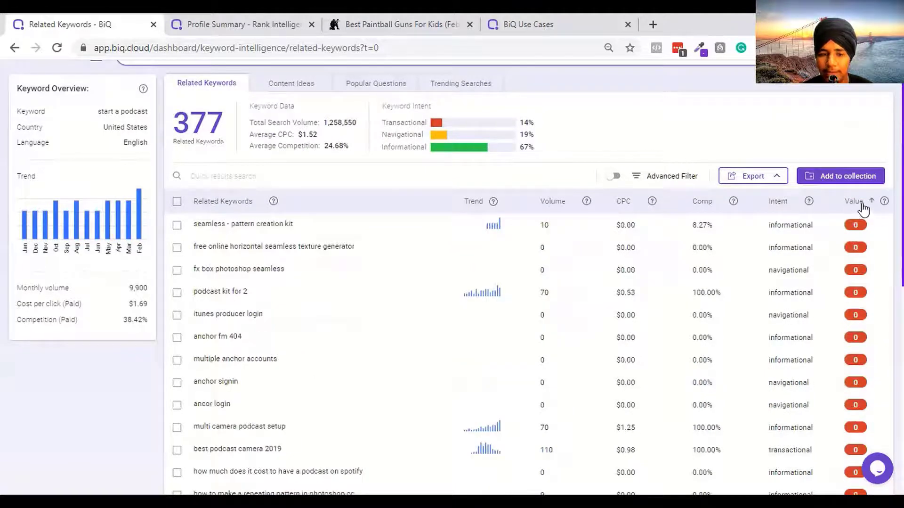
Reverse the Value sort to highest first, then view the 161 content ideas for 'start a podcast'.
left_click(865, 203)
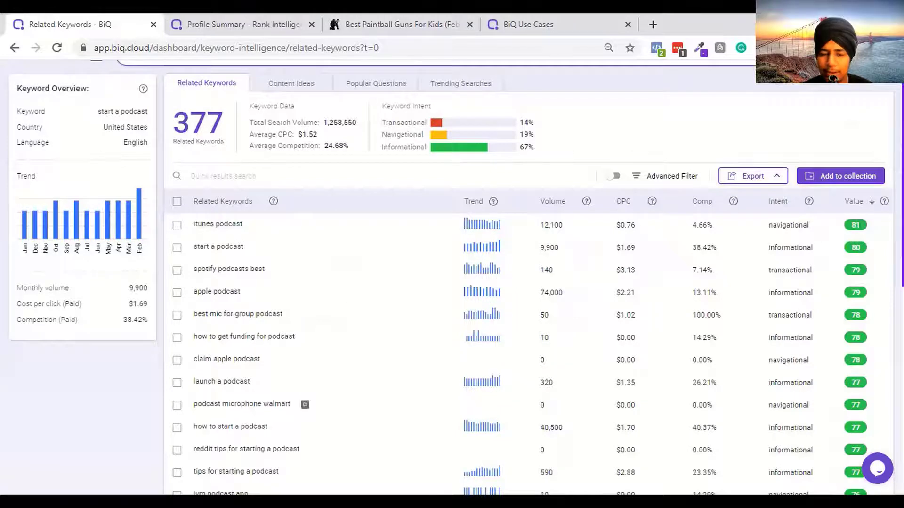
scroll(268, 127, "up", 1)
left_click(272, 132)
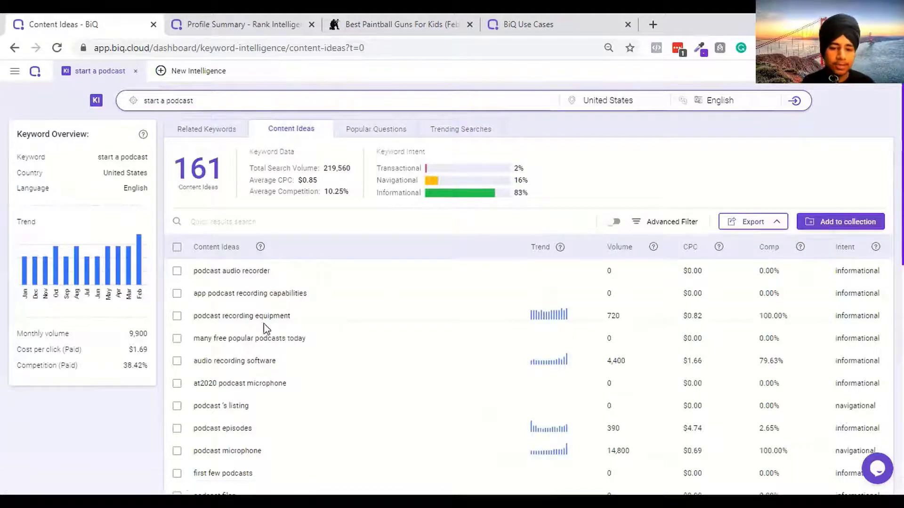
left_click(892, 47)
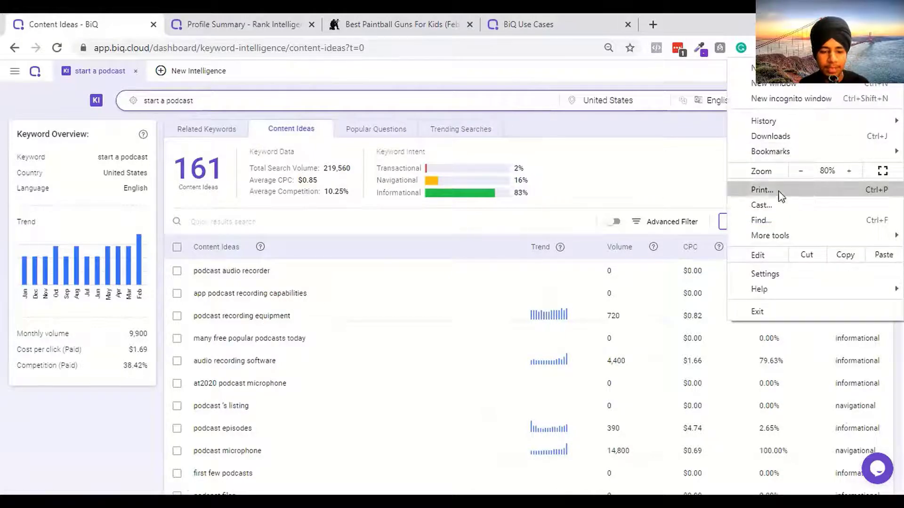
scroll(702, 145, "down", 1)
scroll(534, 330, "down", 6)
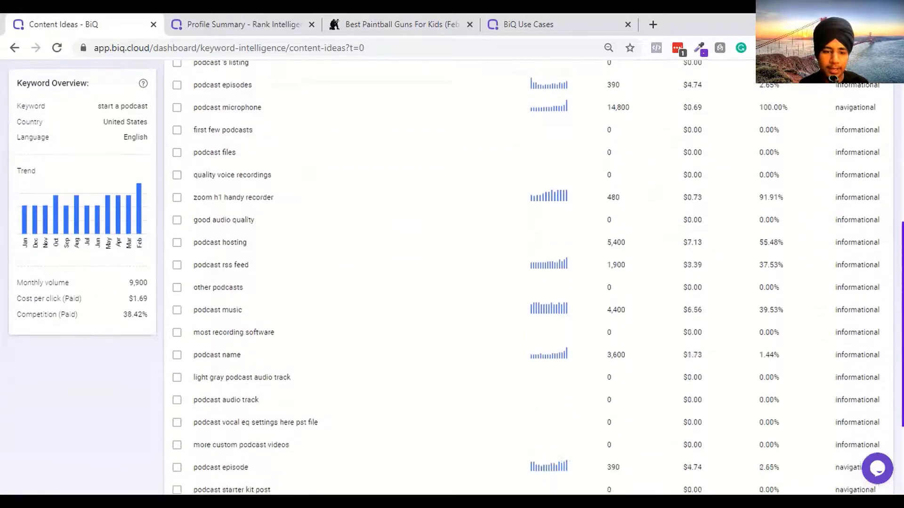
scroll(534, 329, "up", 8)
scroll(534, 329, "down", 4)
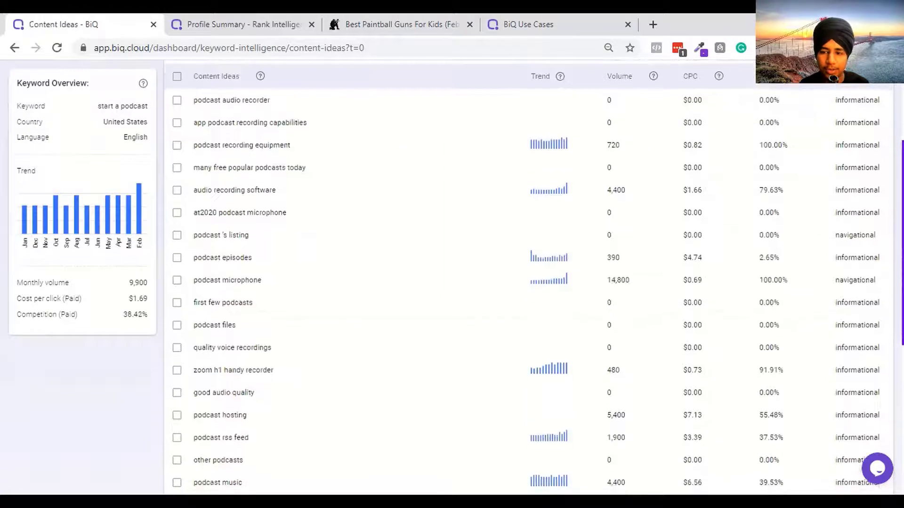
scroll(534, 277, "down", 1)
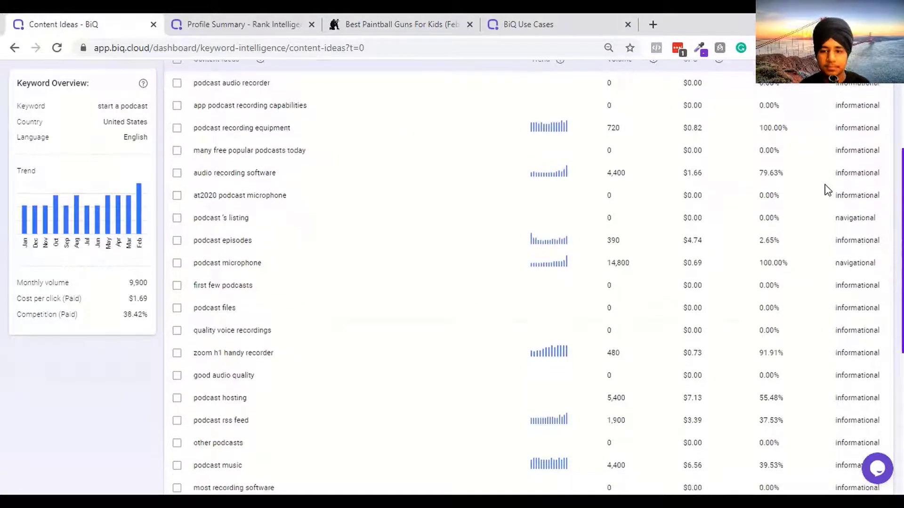
left_click_drag(261, 260, 185, 249)
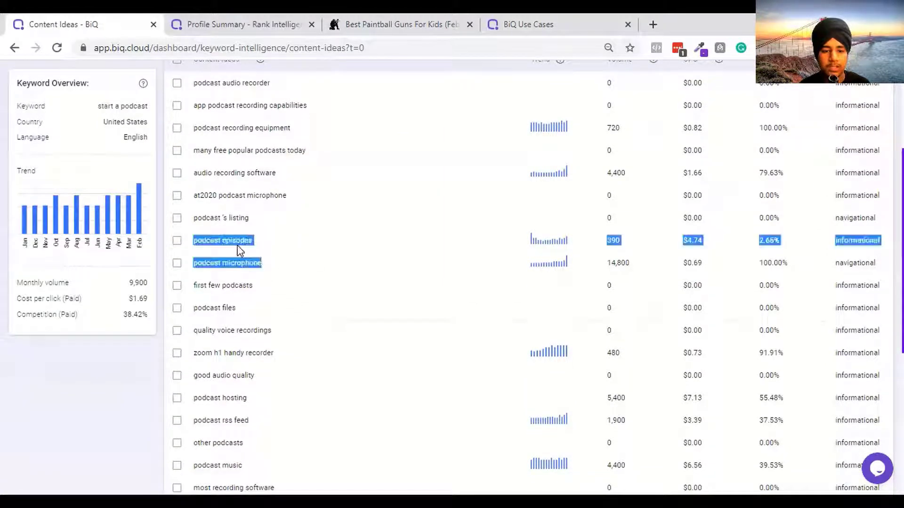
scroll(431, 283, "down", 1)
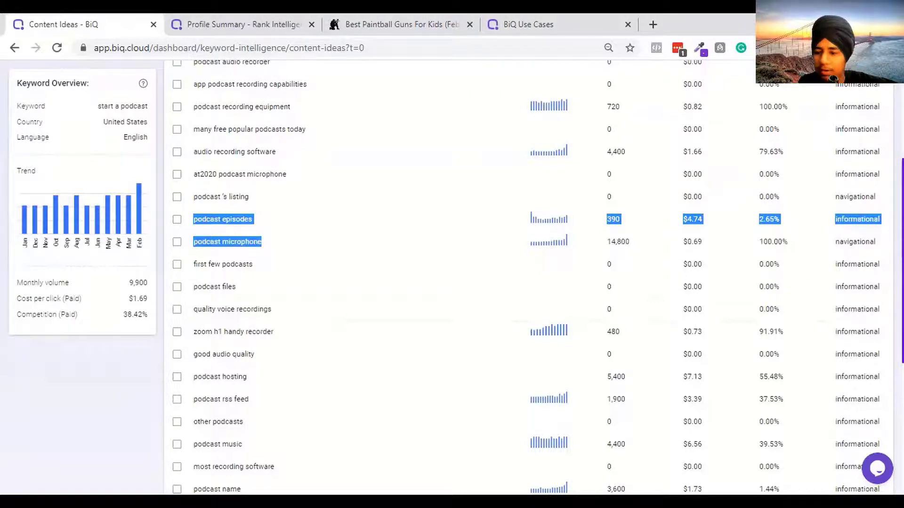
scroll(841, 273, "down", 5)
scroll(527, 278, "down", 3)
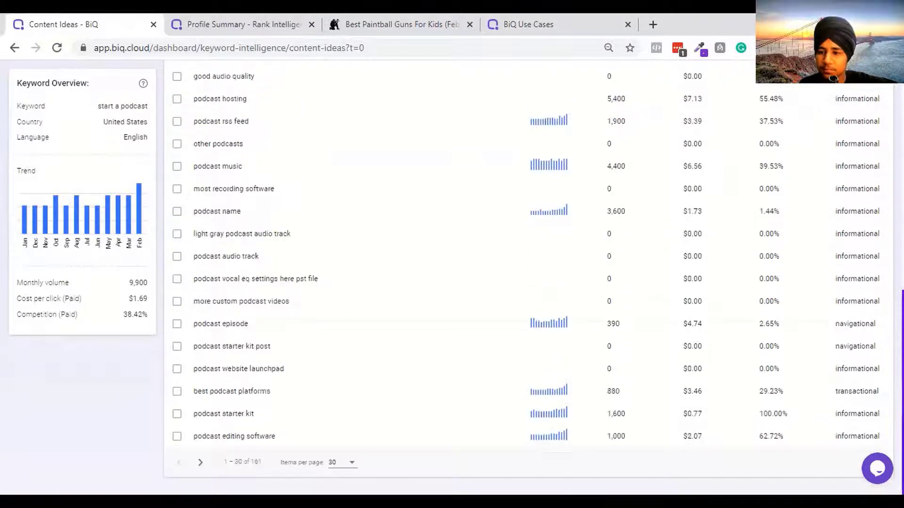
scroll(527, 278, "up", 10)
scroll(527, 278, "down", 1)
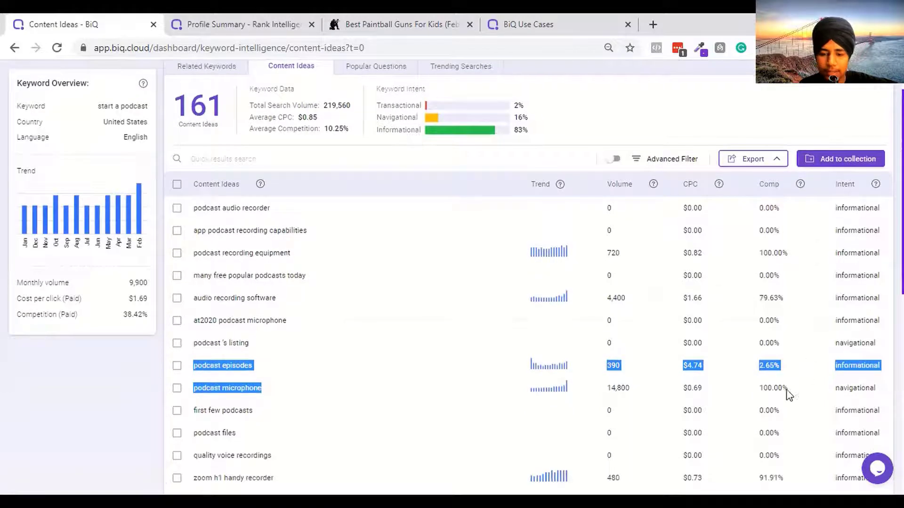
left_click_drag(850, 396, 197, 386)
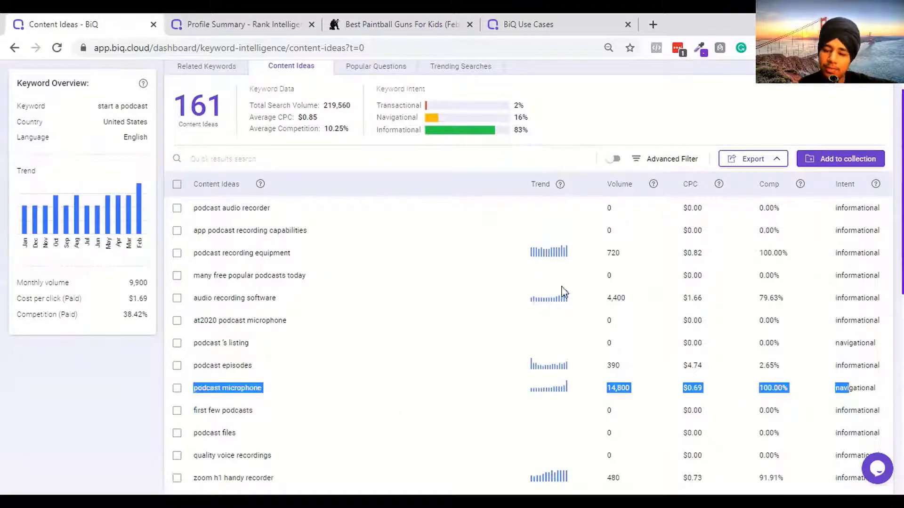
scroll(528, 272, "down", 1)
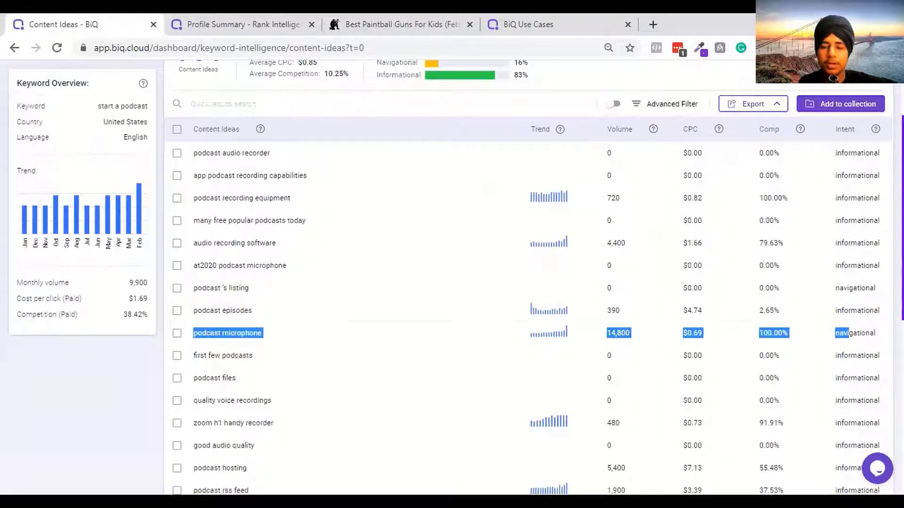
scroll(528, 277, "down", 1)
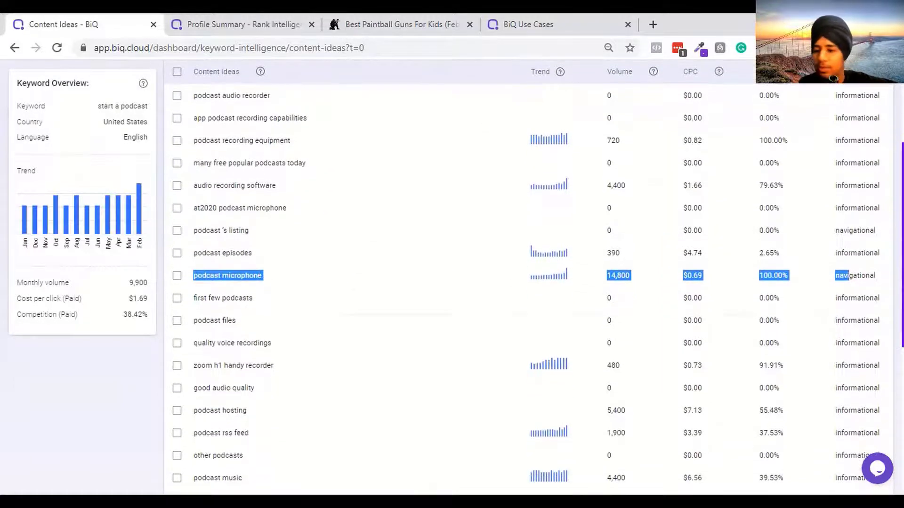
scroll(527, 277, "up", 4)
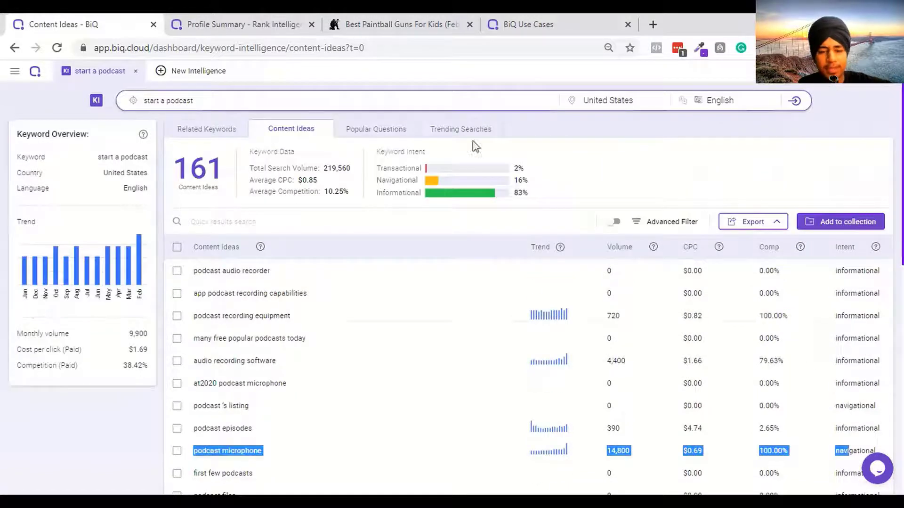
Read the popular questions about starting a podcast, then view its 32 trending searches.
left_click(397, 130)
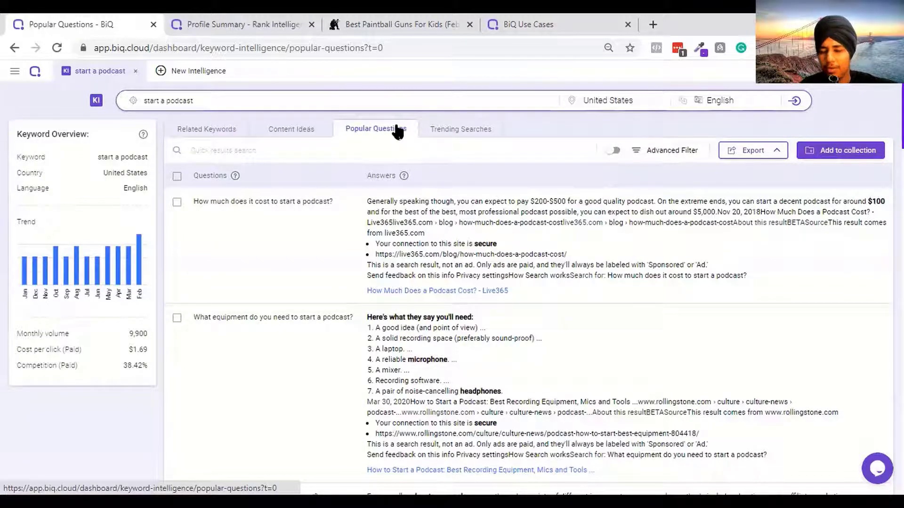
scroll(397, 131, "down", 5)
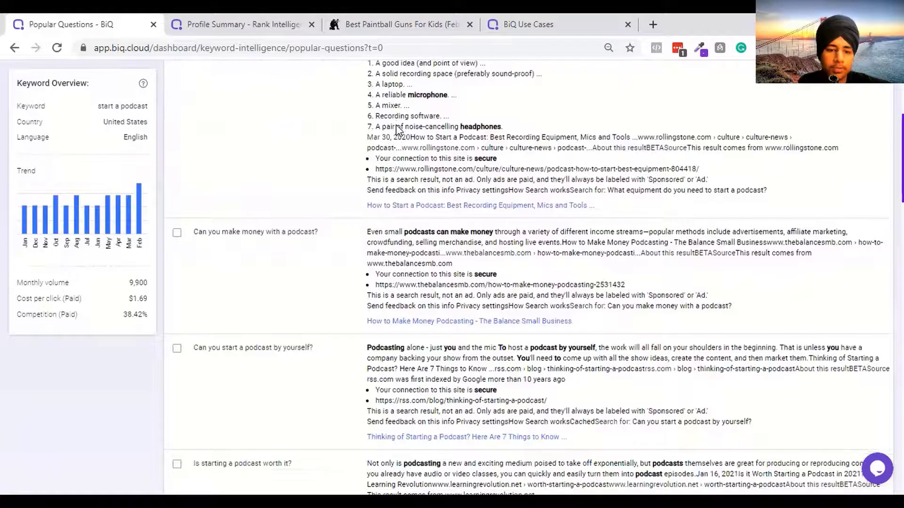
scroll(397, 131, "down", 3)
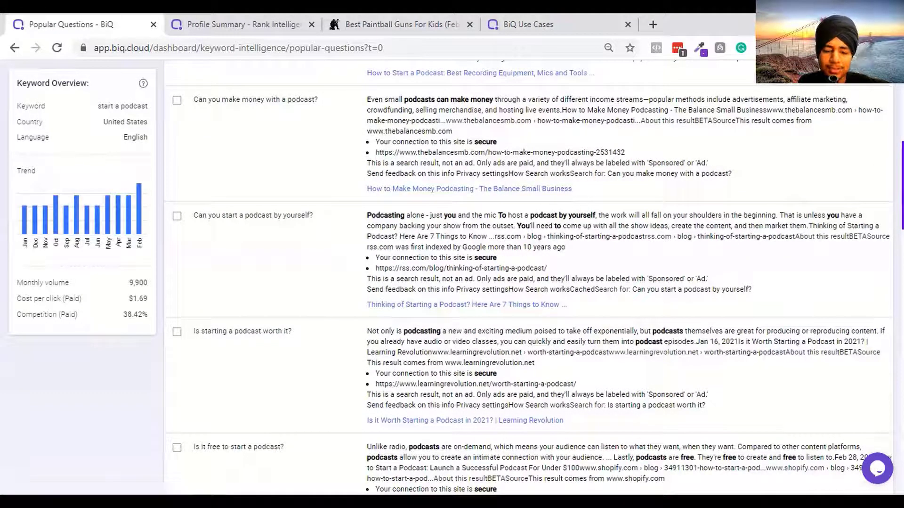
scroll(559, 257, "up", 8)
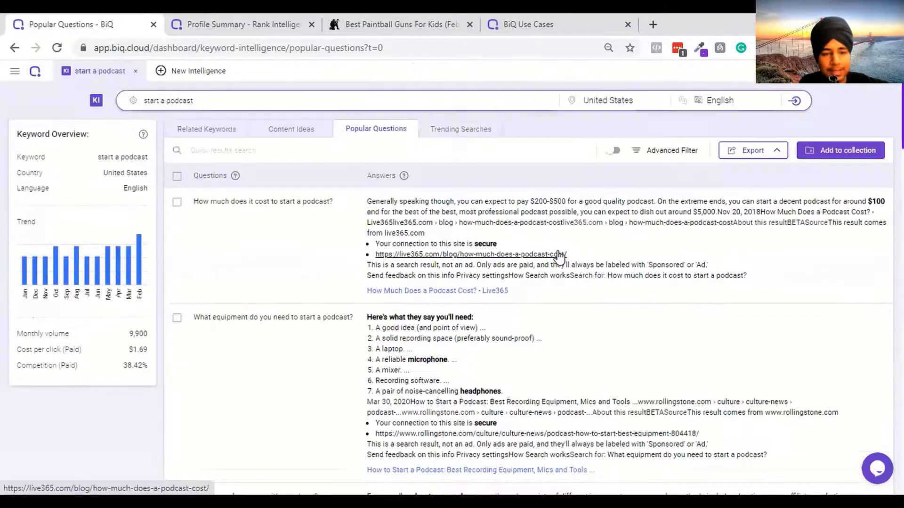
left_click(480, 137)
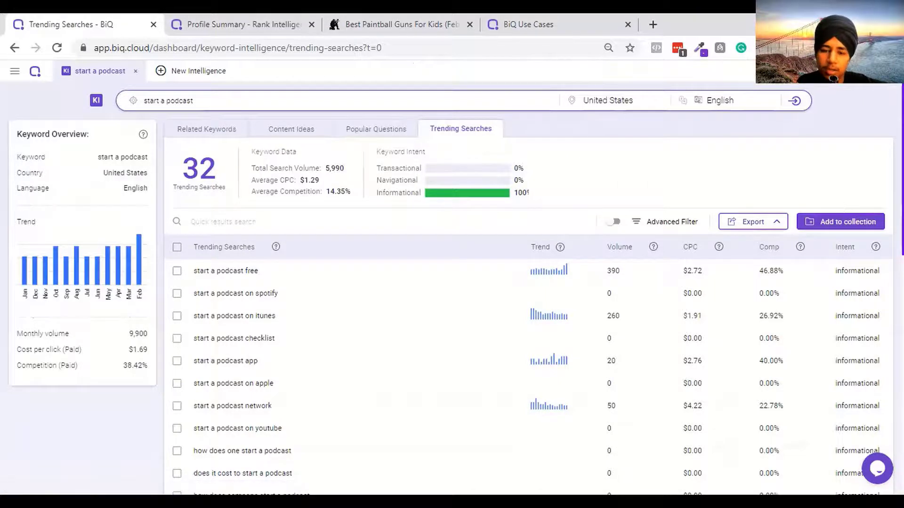
Review the trending searches for 'start a podcast', then close the Trending Searches tab.
scroll(855, 195, "down", 4)
scroll(833, 188, "down", 8)
scroll(834, 188, "up", 12)
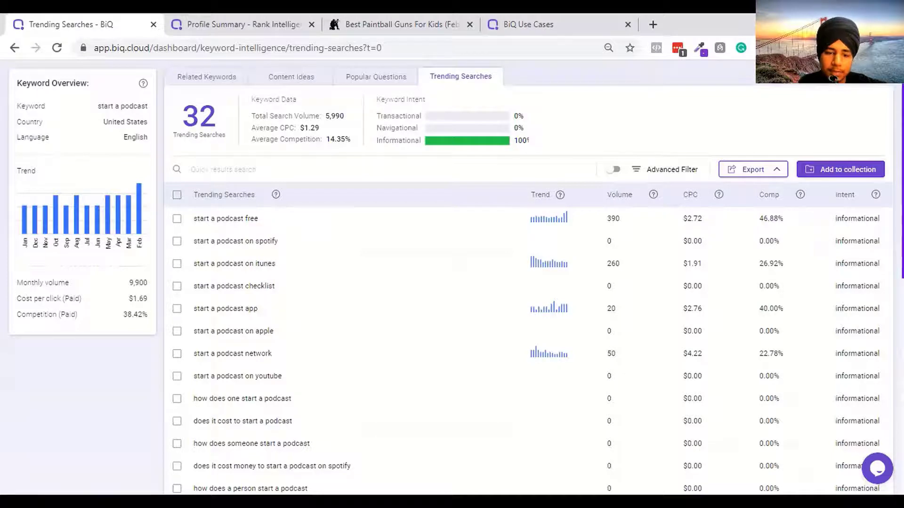
scroll(707, 157, "up", 1)
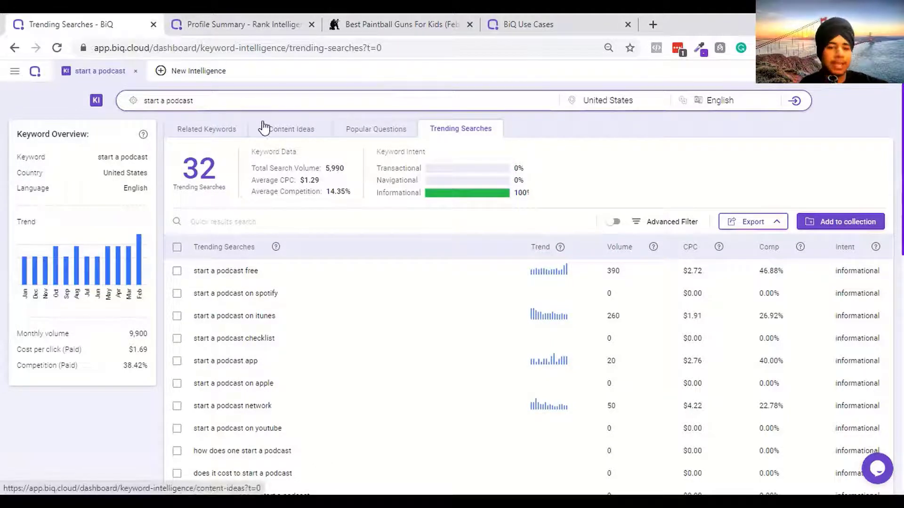
left_click(153, 25)
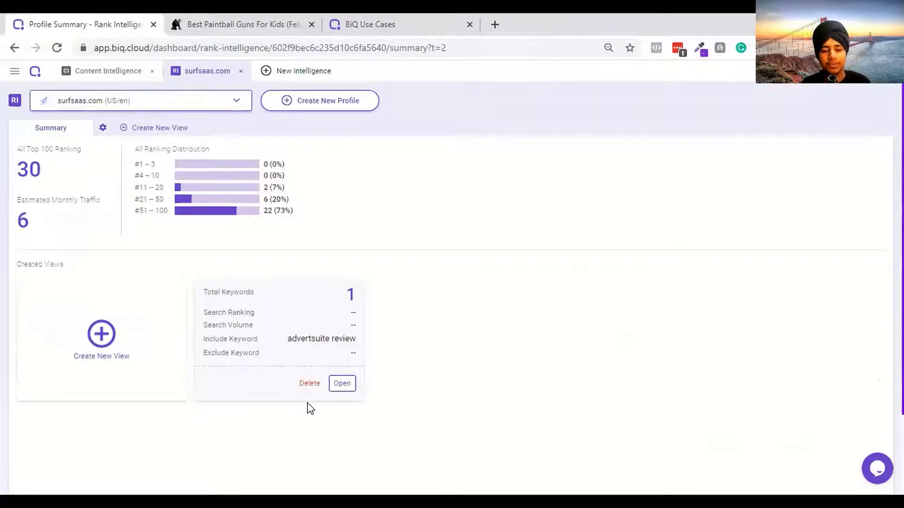
Open the saved advertsuite review view, then return to the surfsaas.com summary and list intelligence modules.
left_click(343, 383)
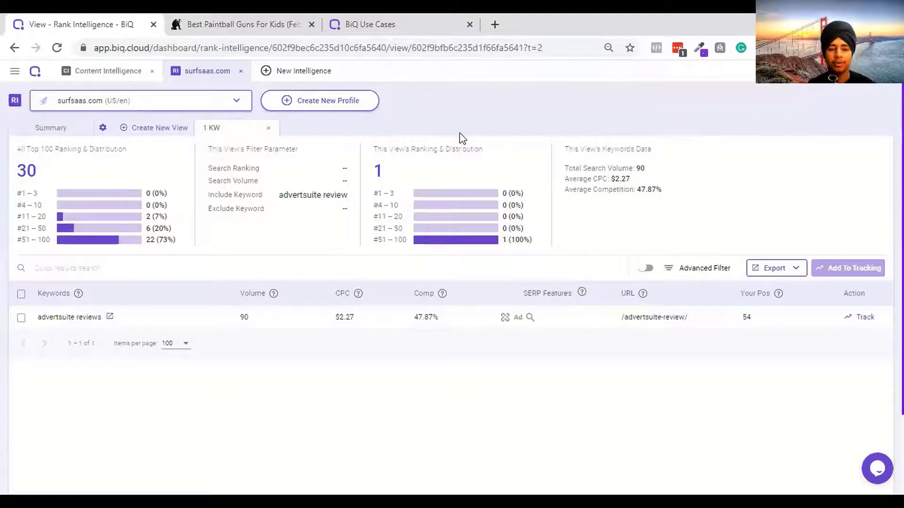
mouse_move(398, 317)
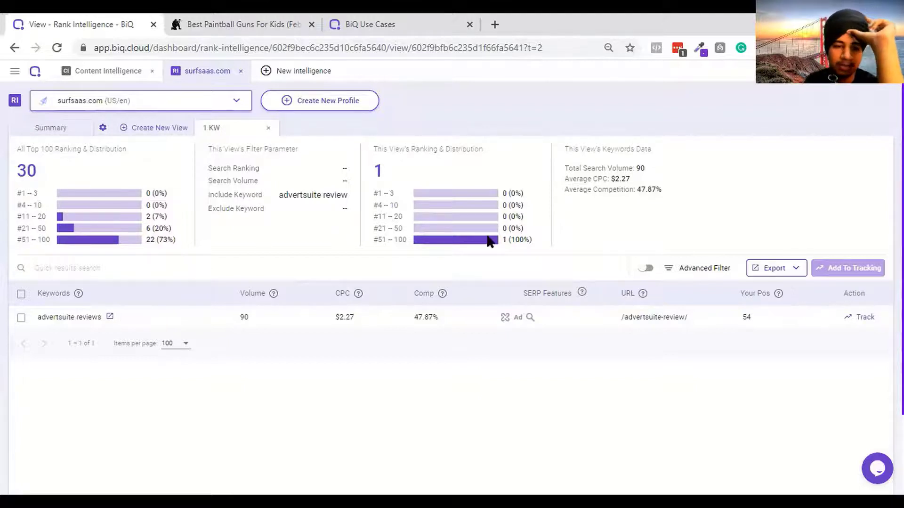
left_click(54, 128)
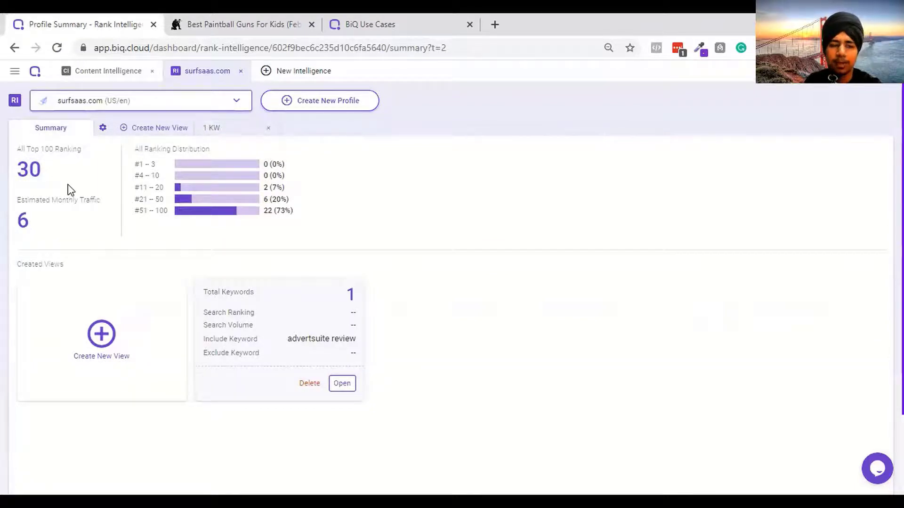
left_click(277, 73)
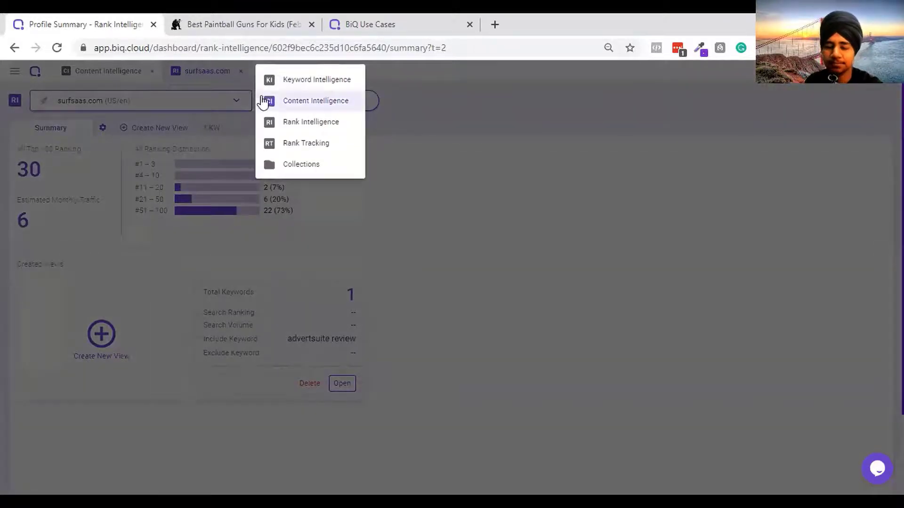
Glance at the paintball article tab, then start Rank Tracking from the New Intelligence list.
left_click(228, 22)
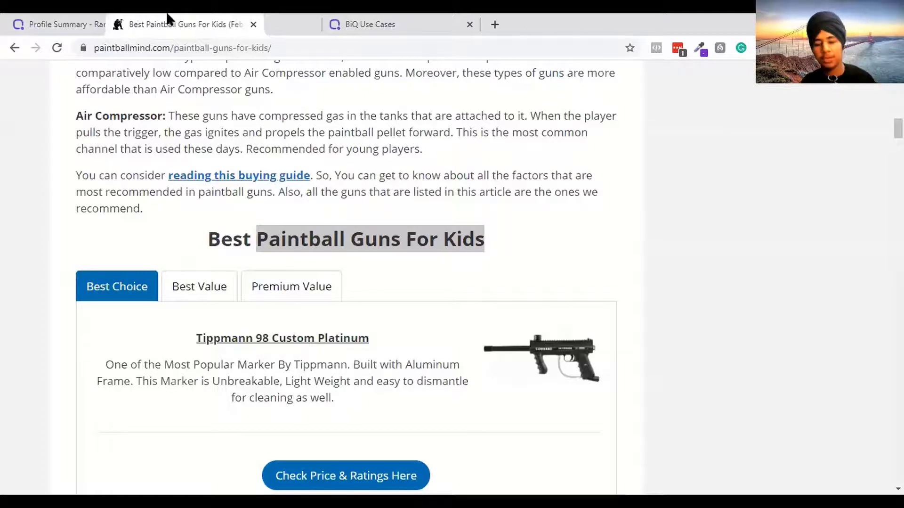
mouse_move(168, 19)
left_mouse_down()
mouse_move(66, 16)
mouse_move(227, 14)
mouse_move(109, 19)
left_mouse_up()
left_click(108, 19)
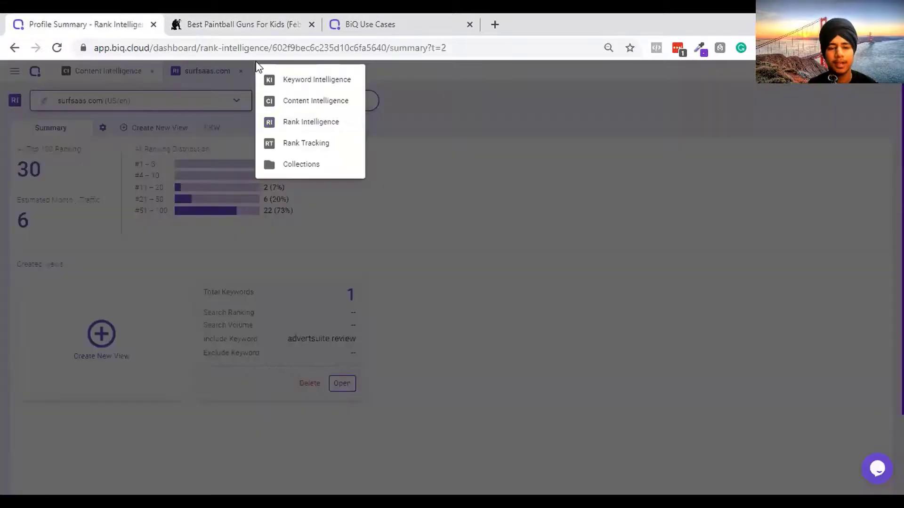
left_click(337, 142)
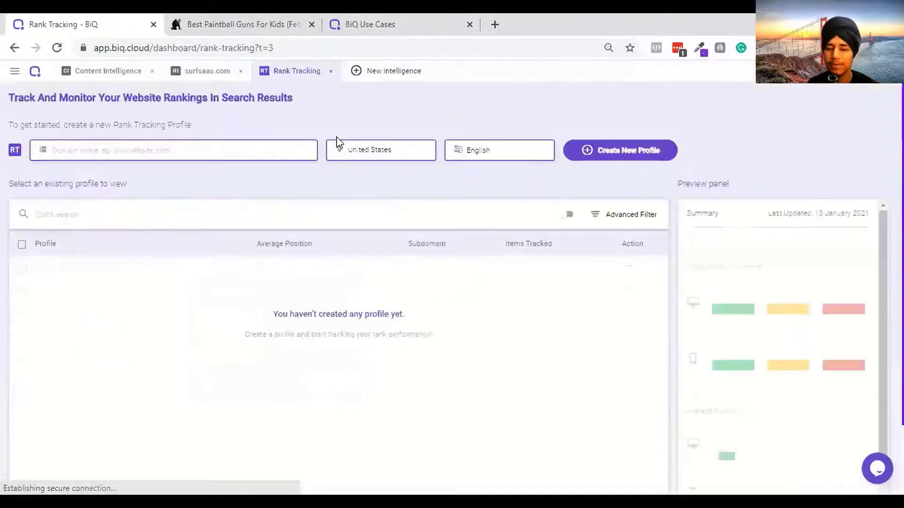